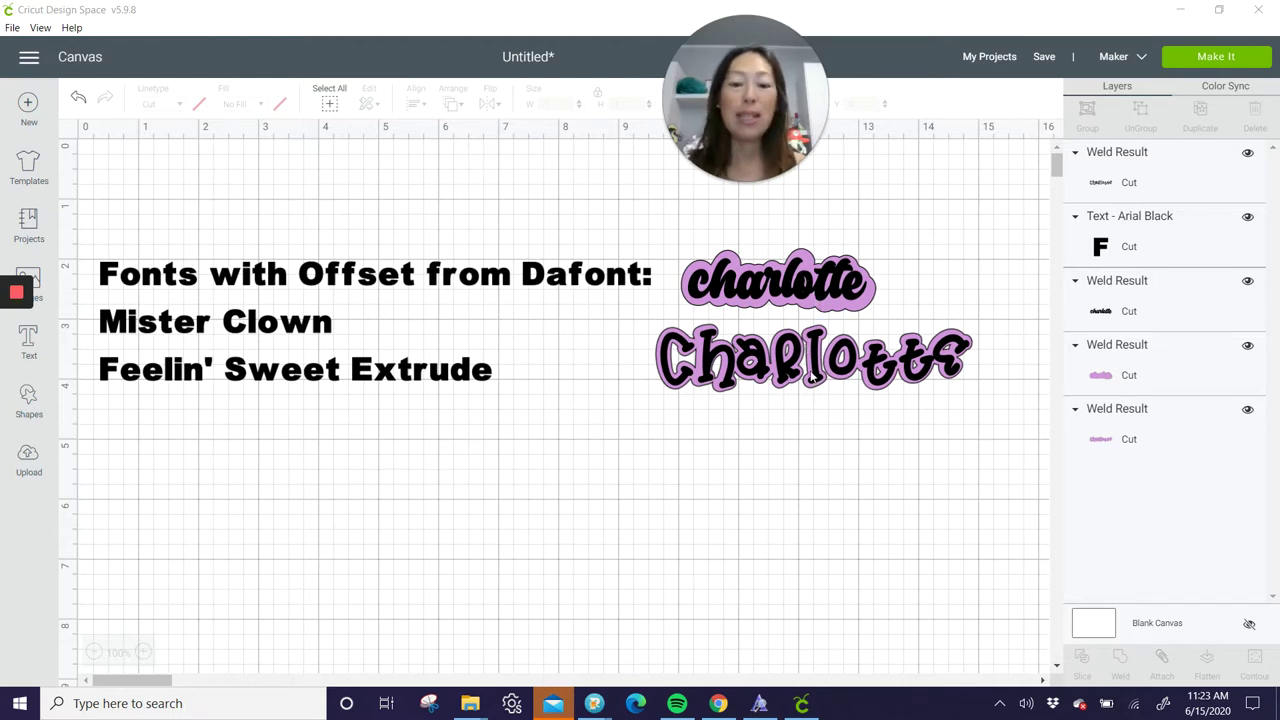
Step: Search dafont.com for 'mister clown' to find the Mister Clown font
click(718, 703)
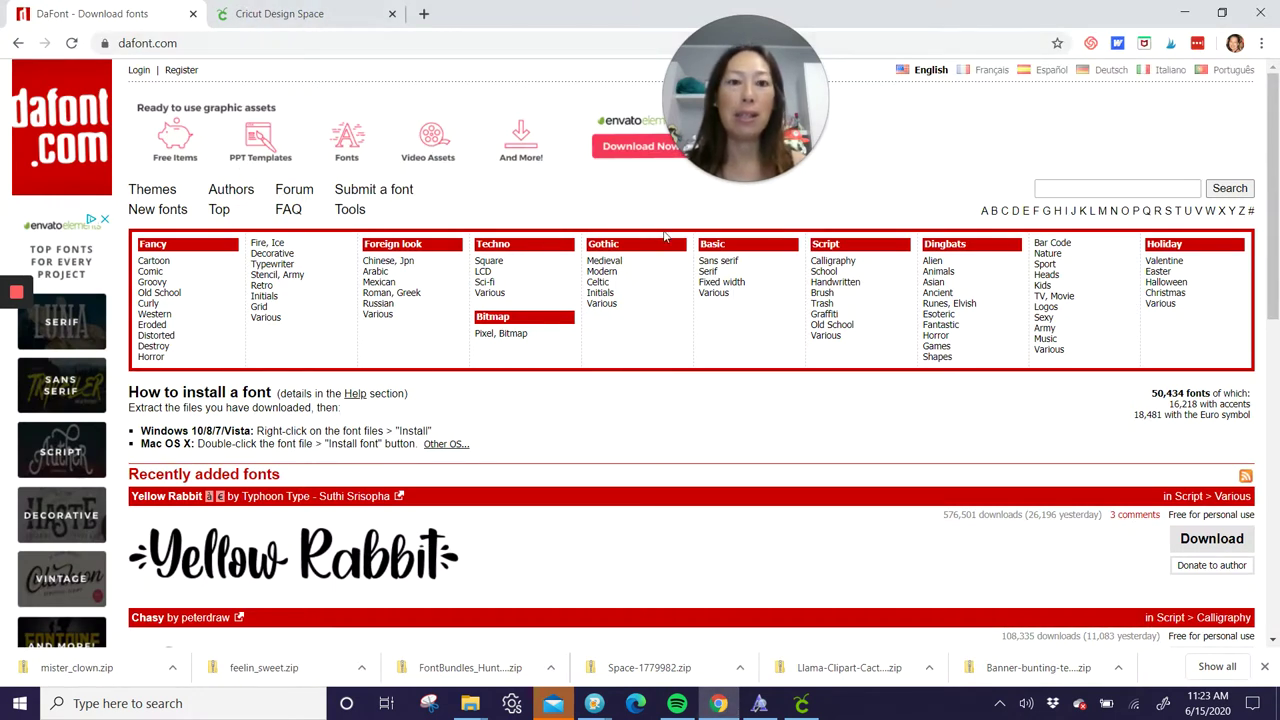
click(1081, 187)
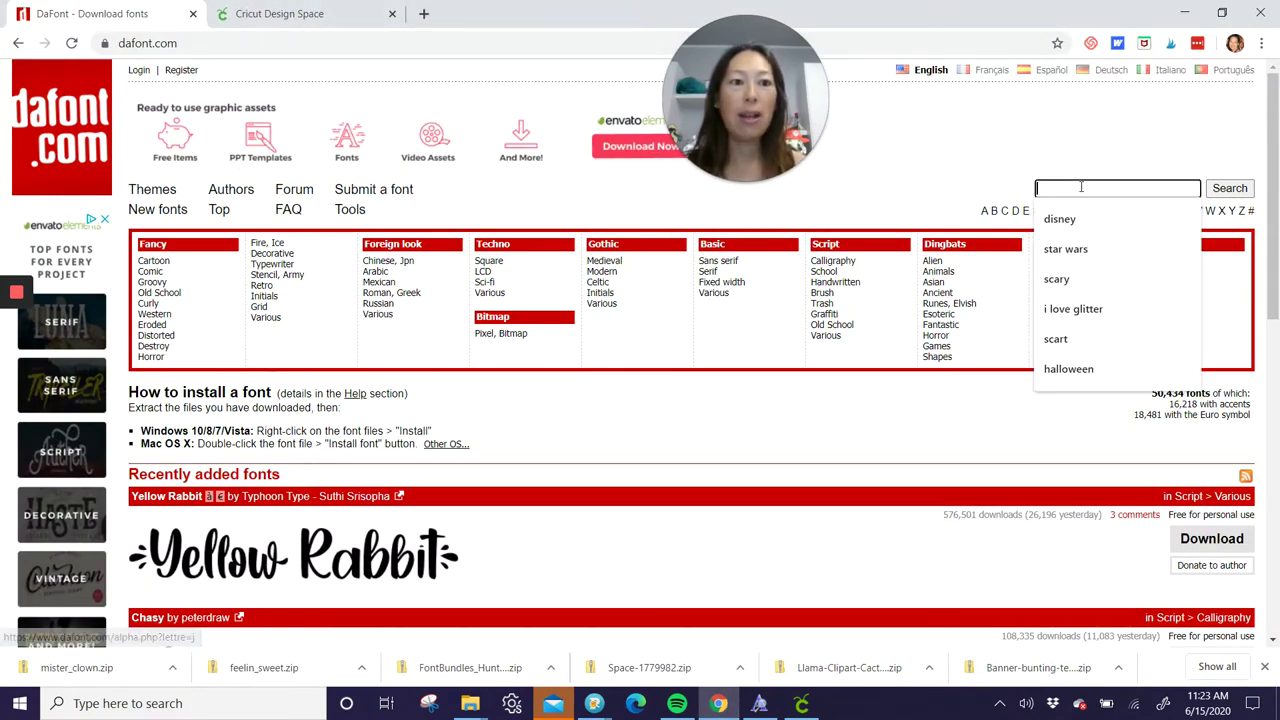
text(mister)
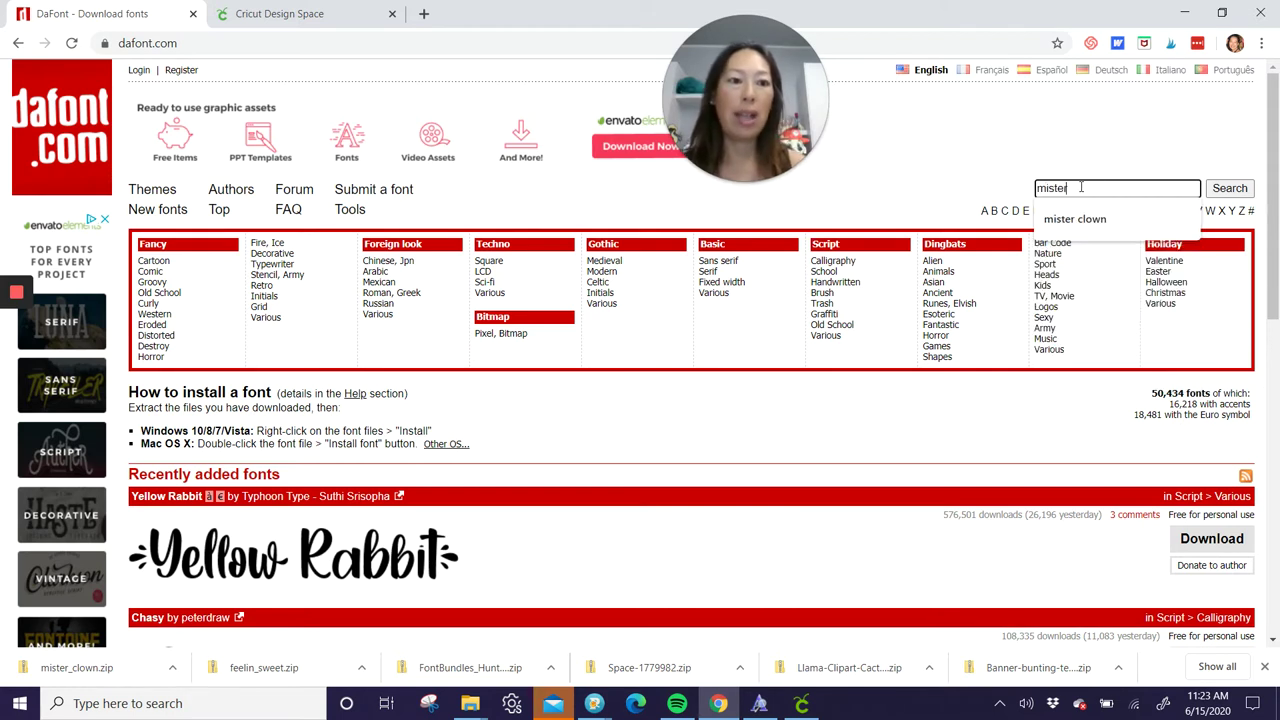
text( clown)
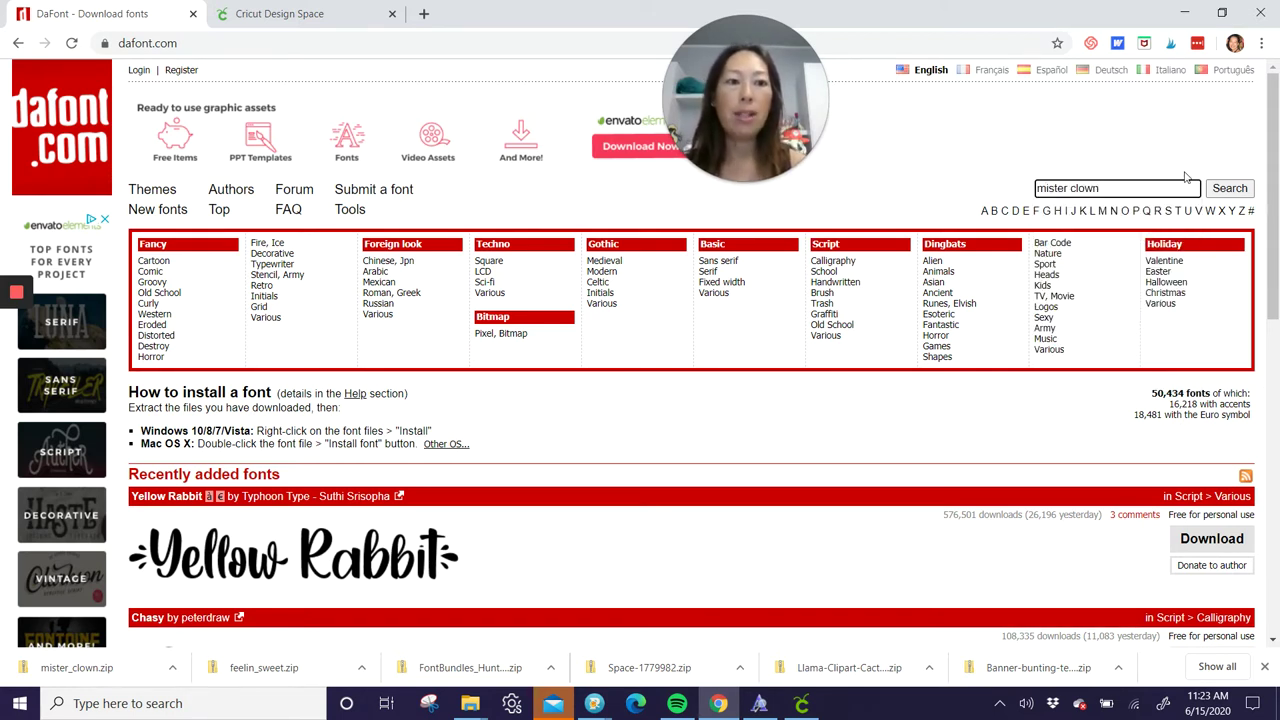
key(Return)
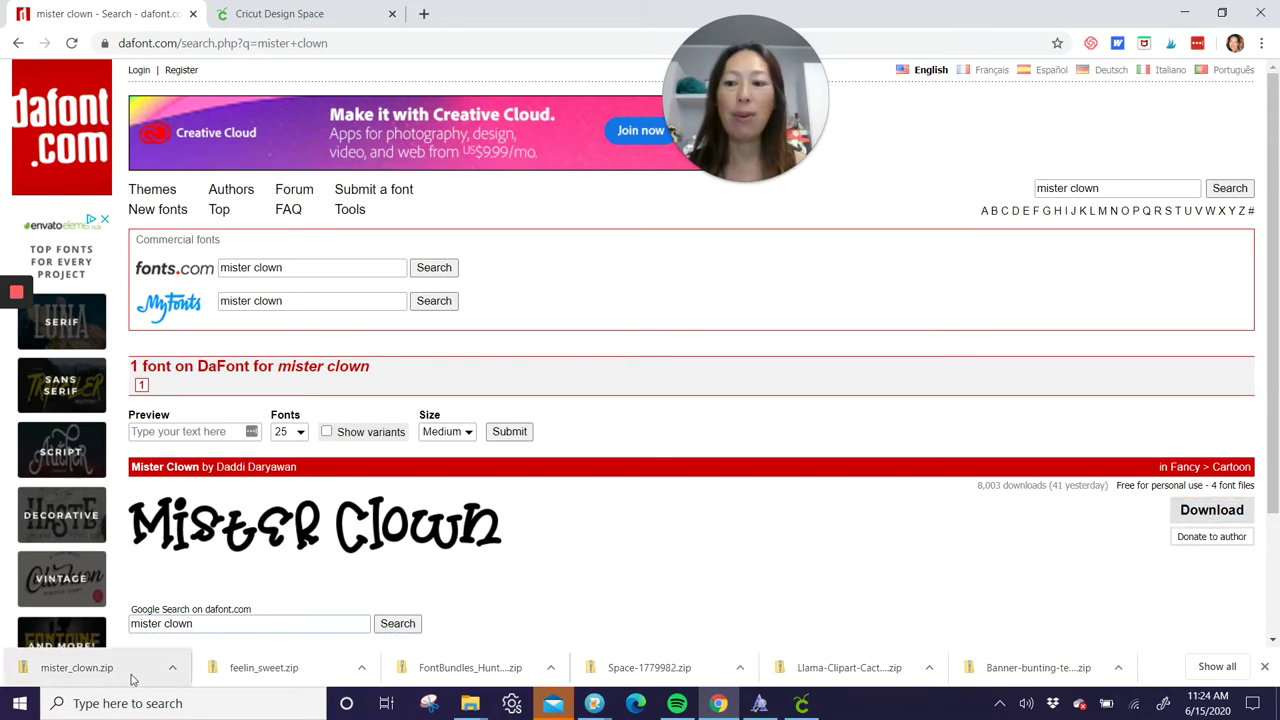
Step: Show the downloaded mister_clown.zip in its folder
click(171, 671)
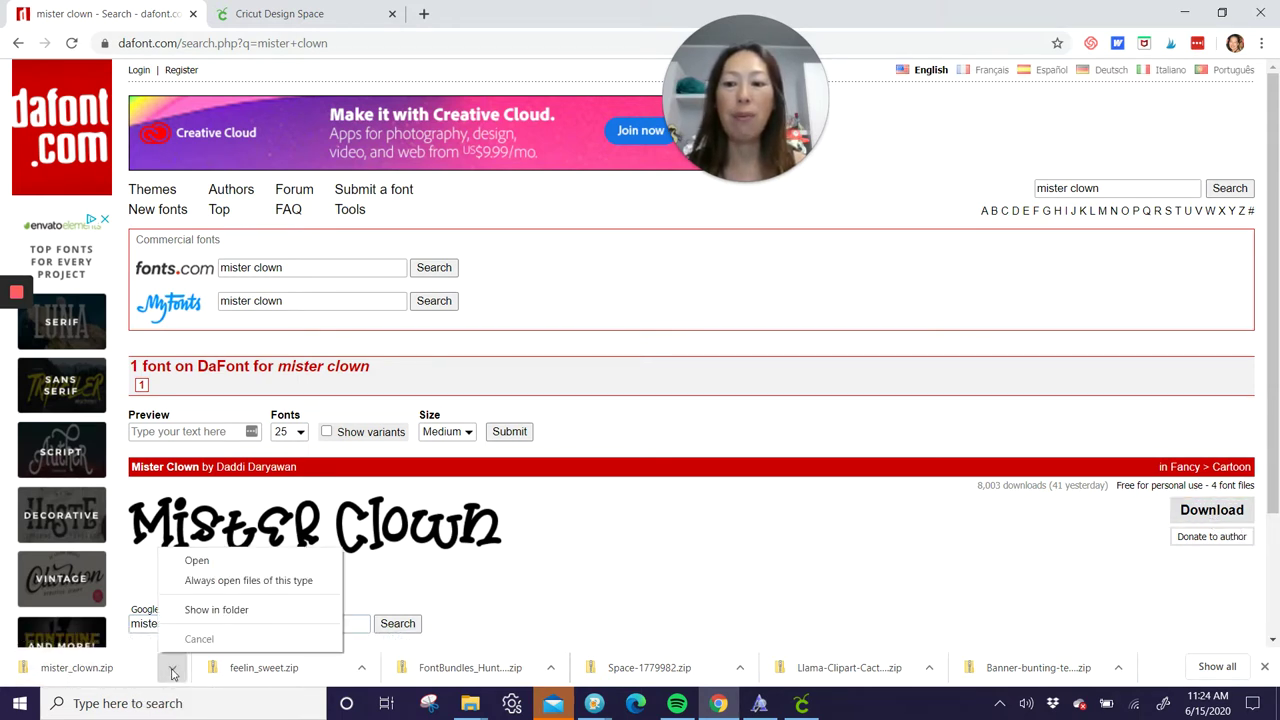
click(214, 609)
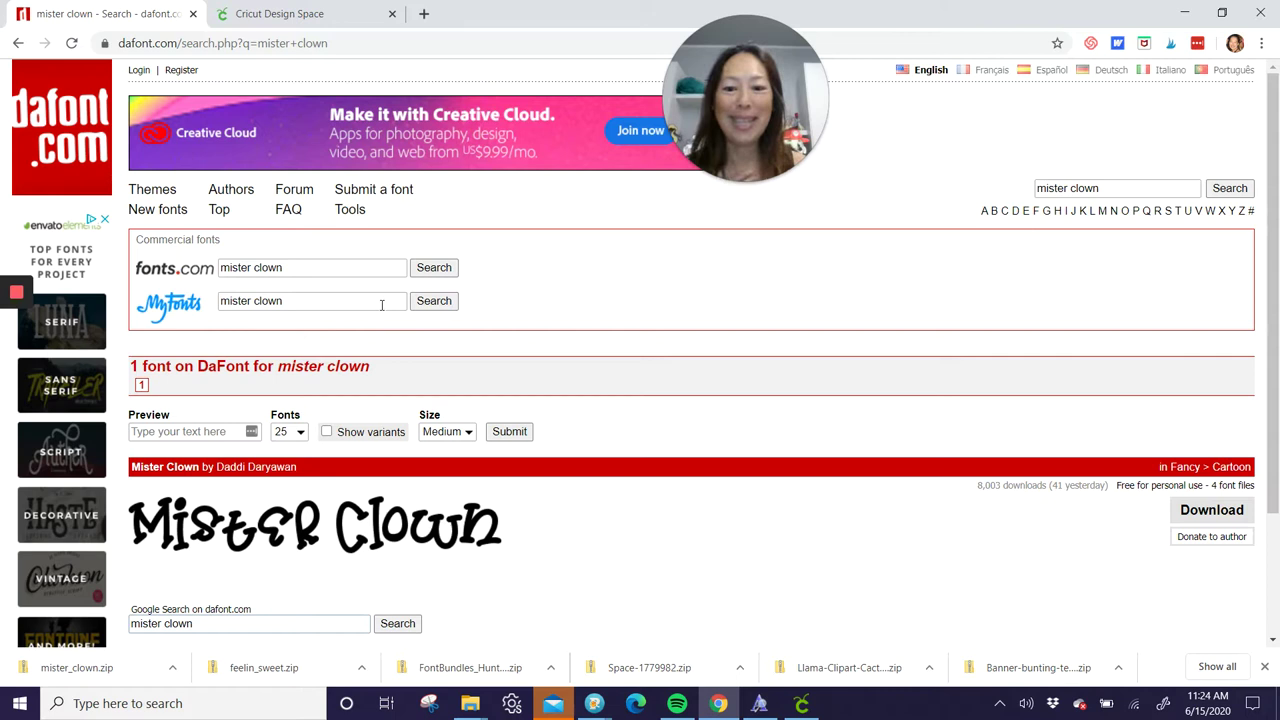
click(171, 669)
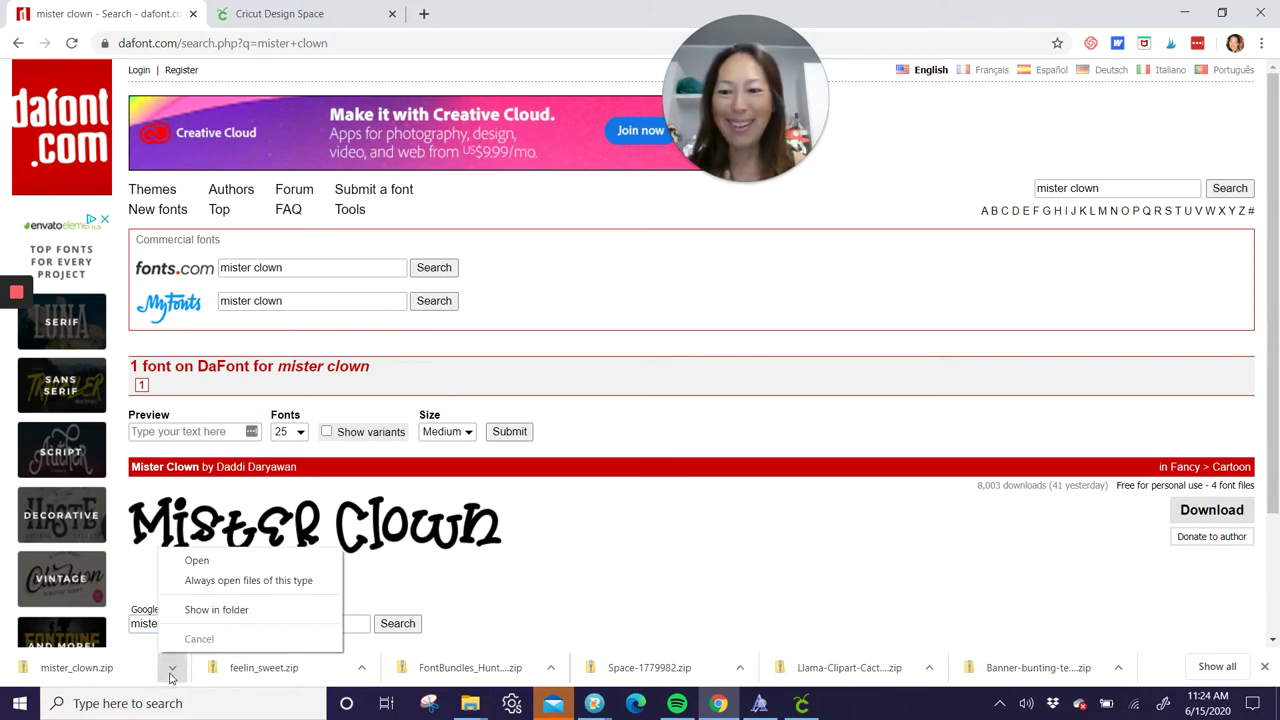
click(223, 616)
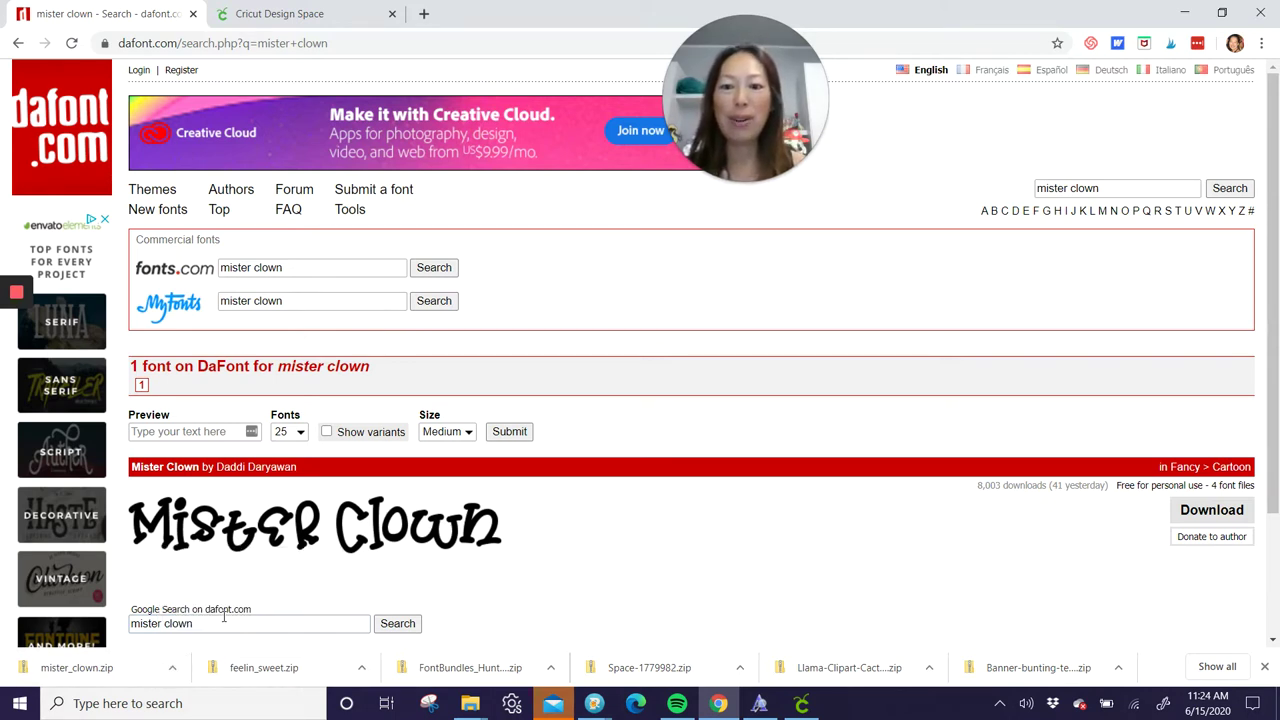
mouse_move(474, 705)
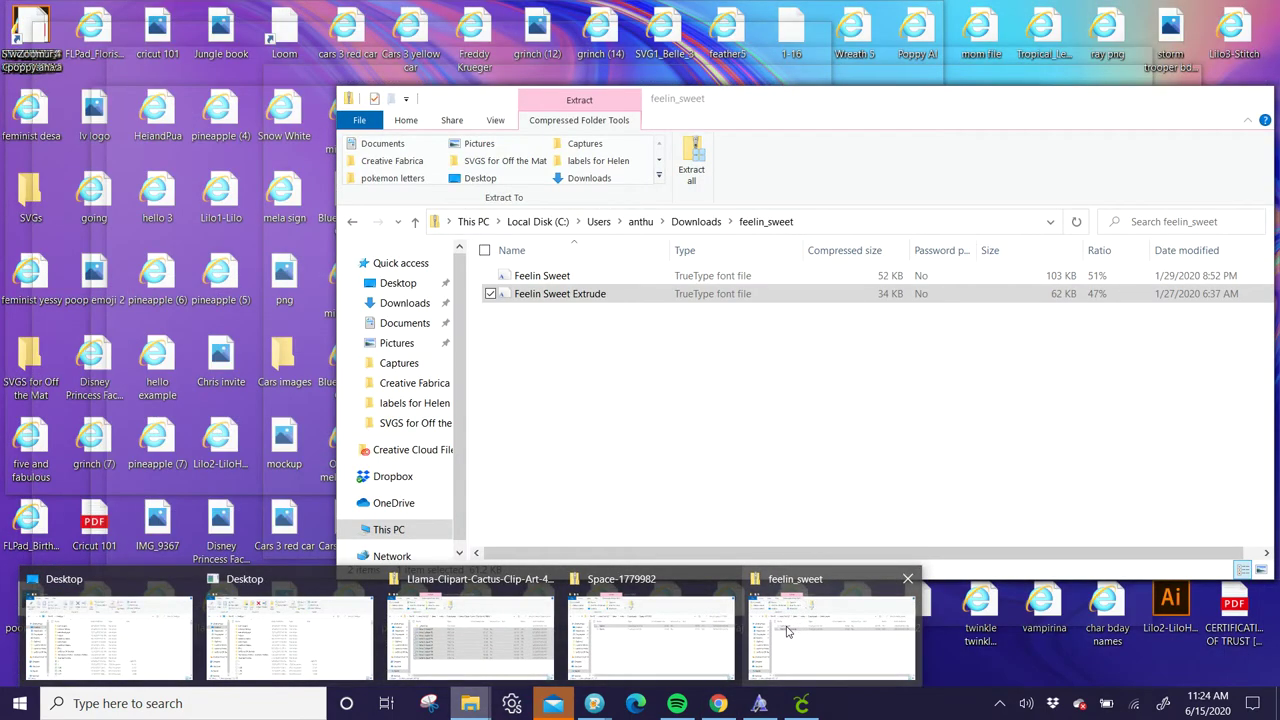
Step: Open the mister_clown zip in Downloads and select the Mister Clown Cntr font file
click(790, 630)
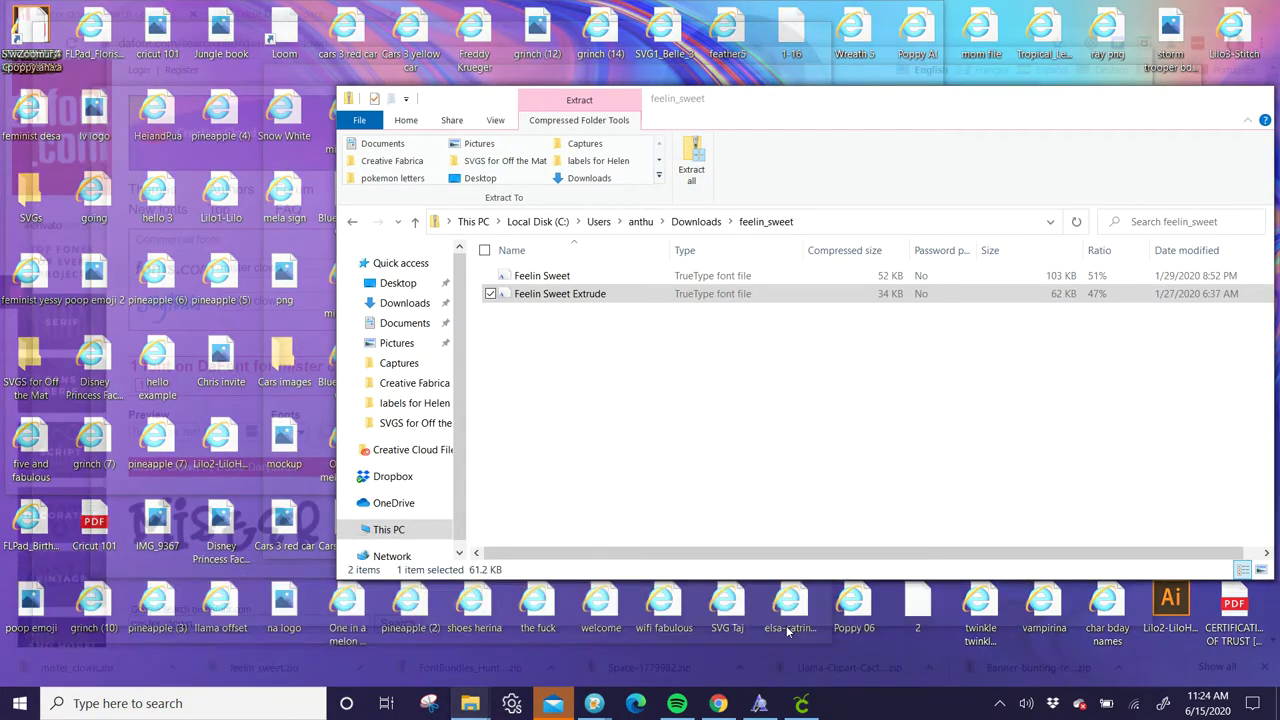
click(646, 417)
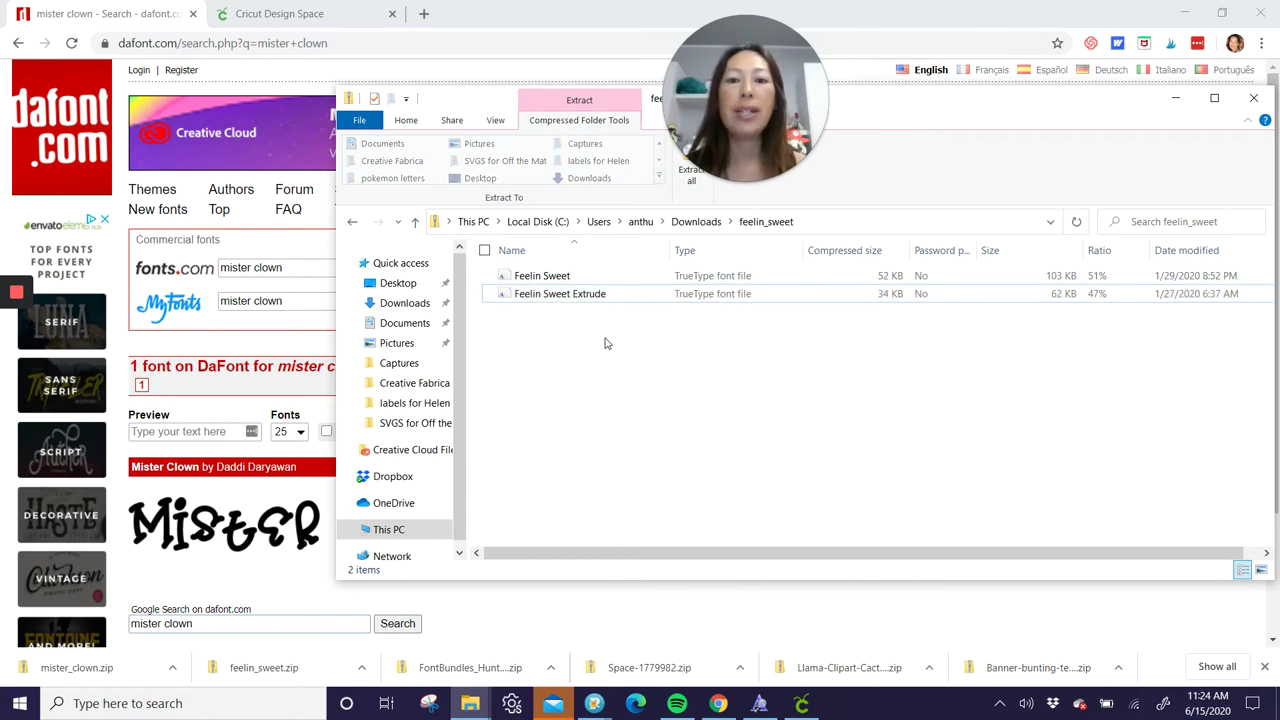
key(alt+Up)
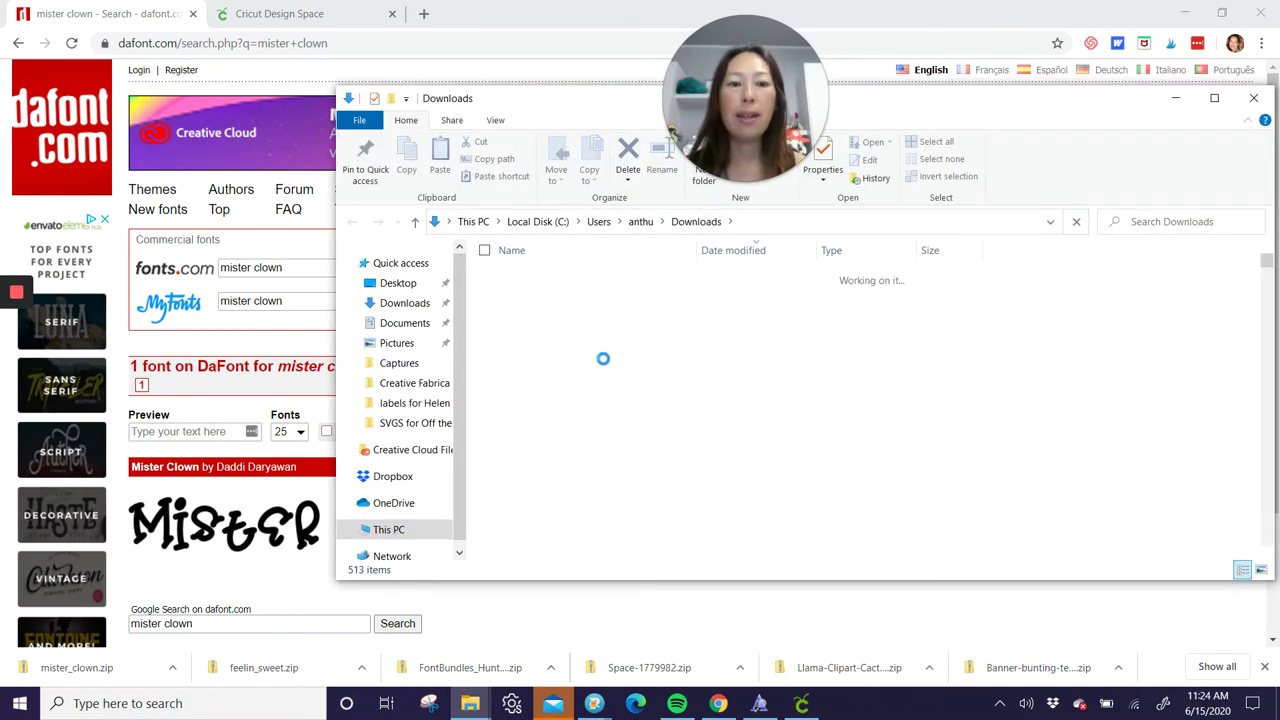
click(540, 300)
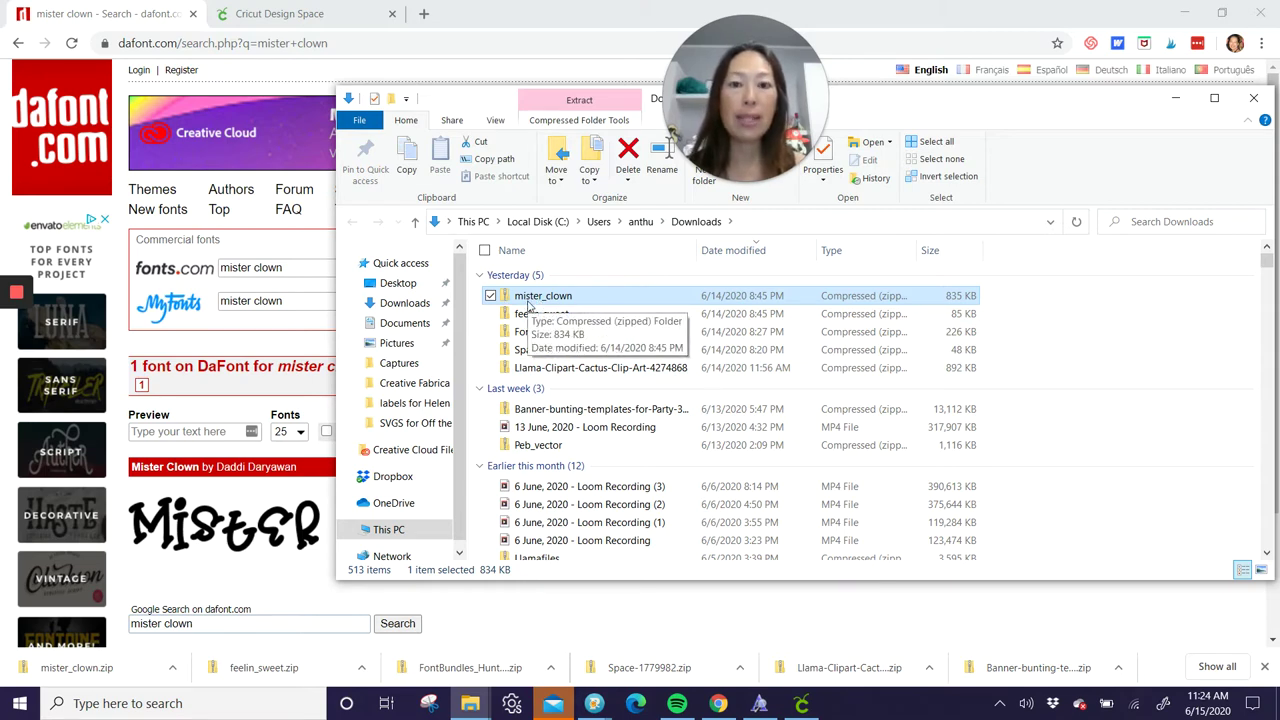
double_click(530, 300)
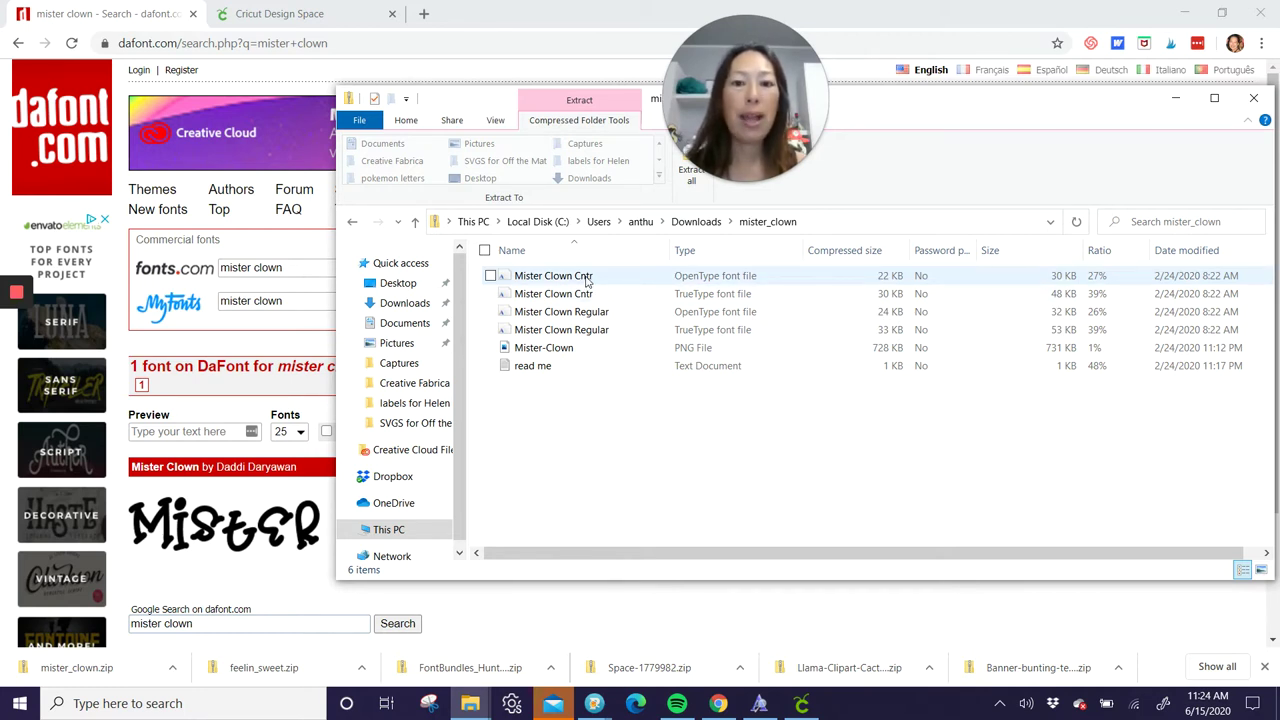
click(588, 281)
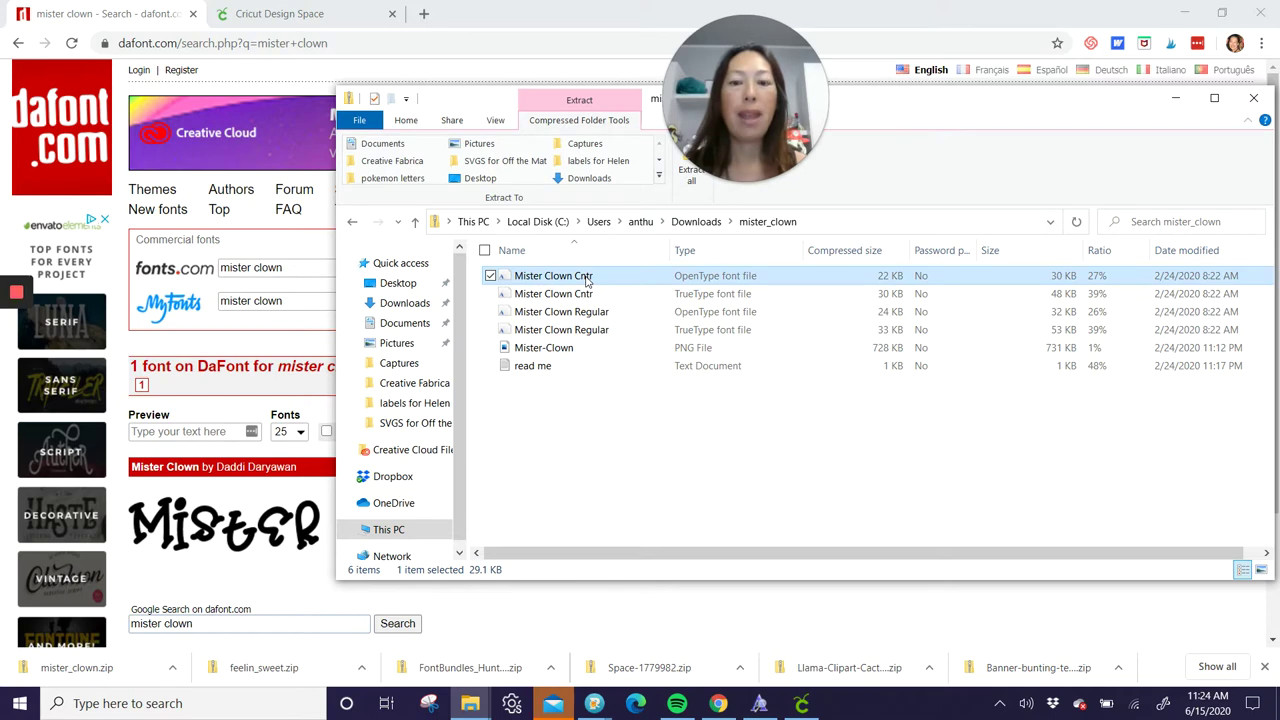
Step: Preview the Mister Clown Cntr and Mister Clown Regular fonts in Font Viewer
double_click(588, 281)
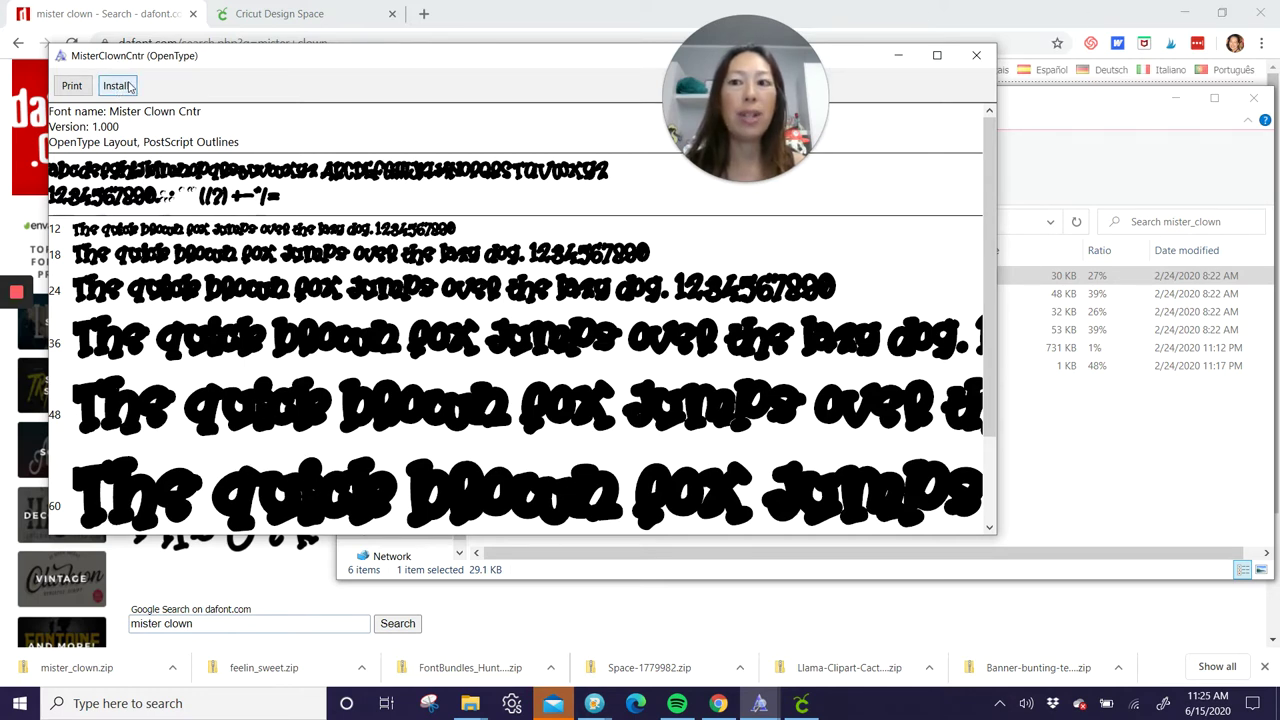
click(976, 55)
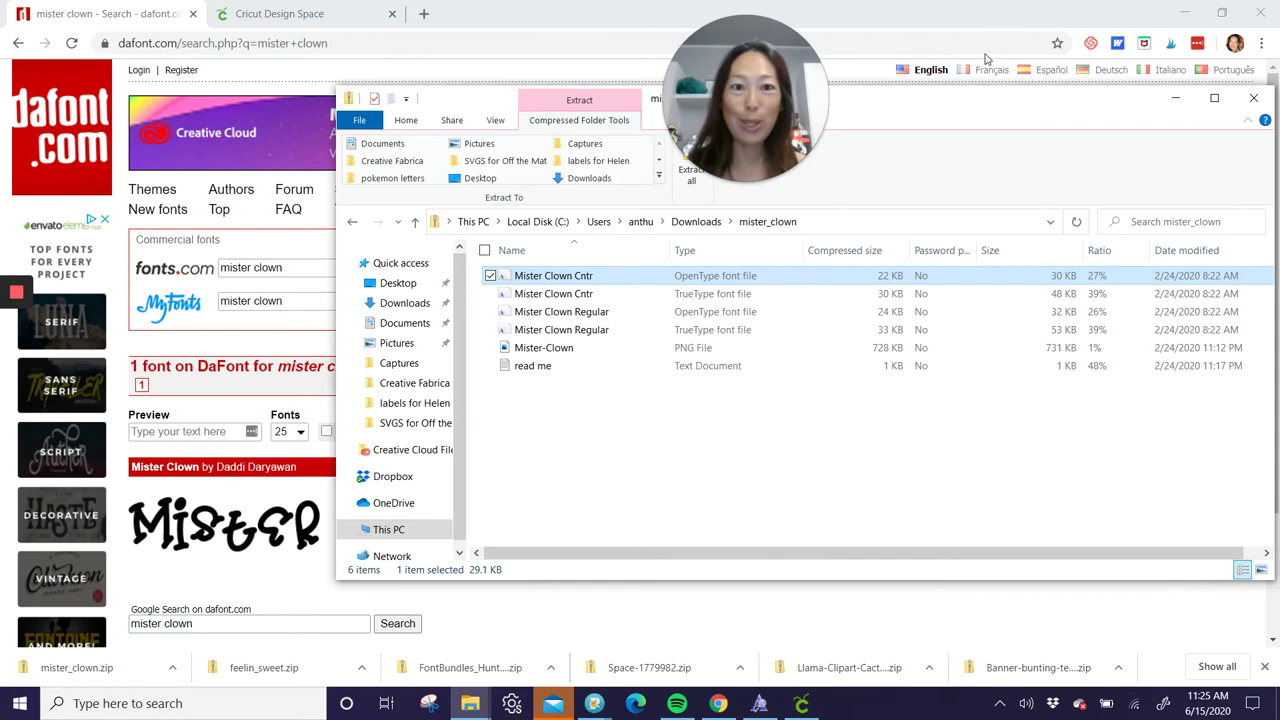
click(548, 312)
double_click(548, 312)
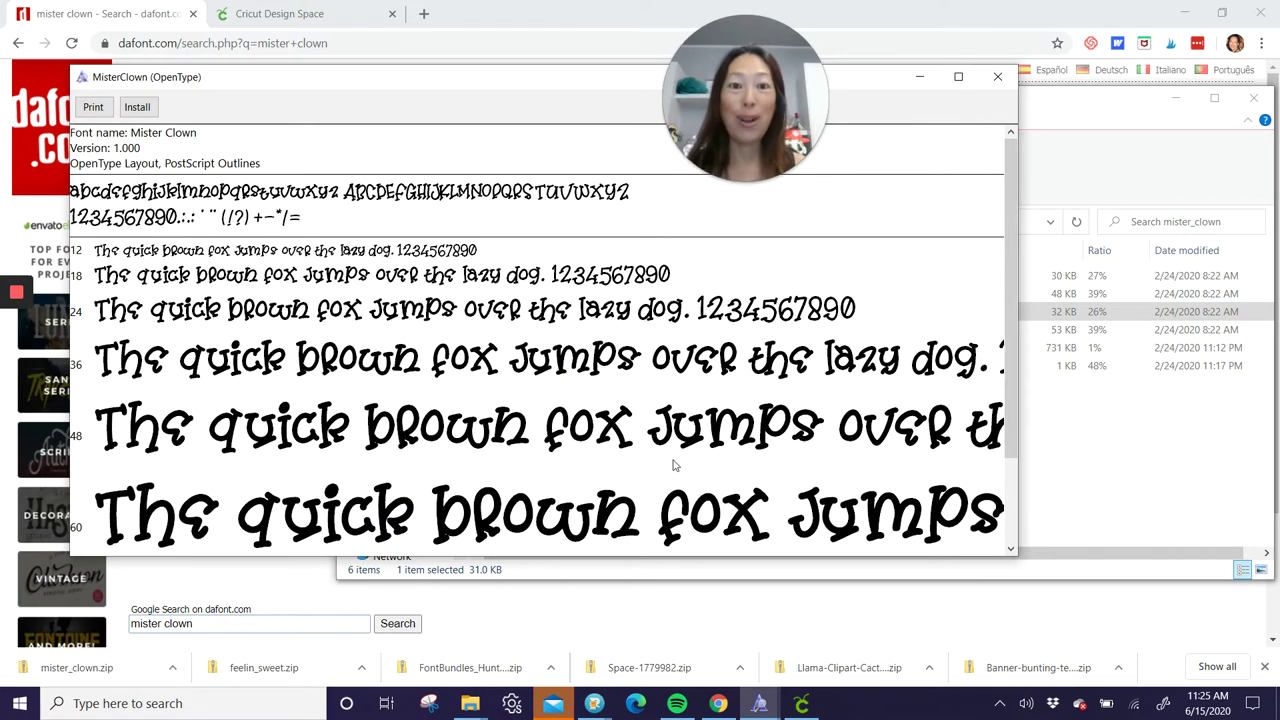
click(997, 77)
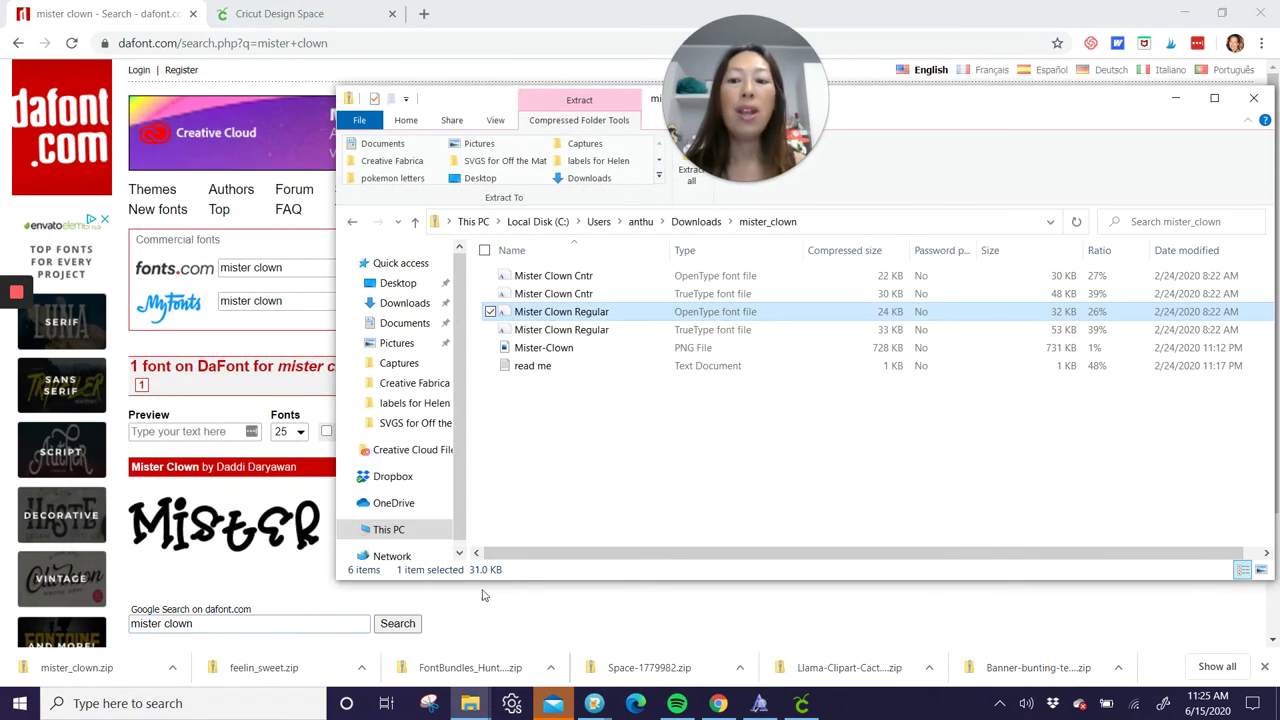
Step: Open the feelin_sweet zip, preview the Feelin Sweet font, then return to Cricut Design Space
click(361, 667)
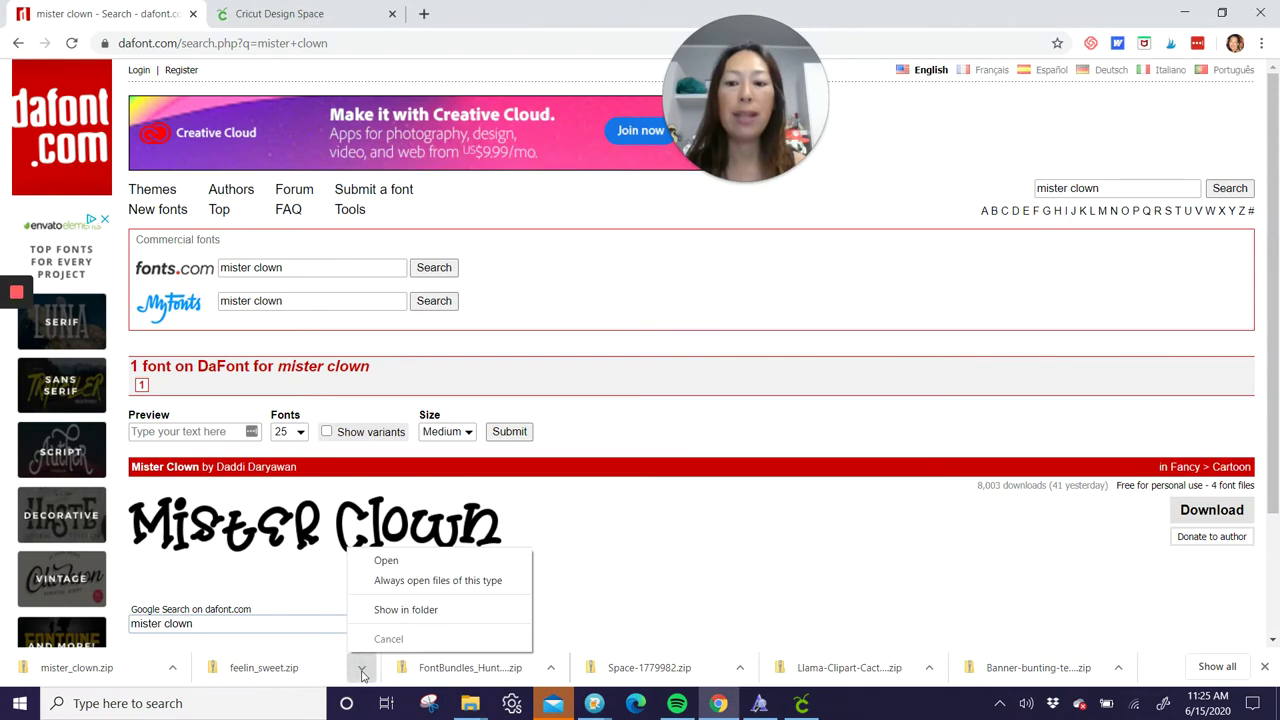
click(410, 610)
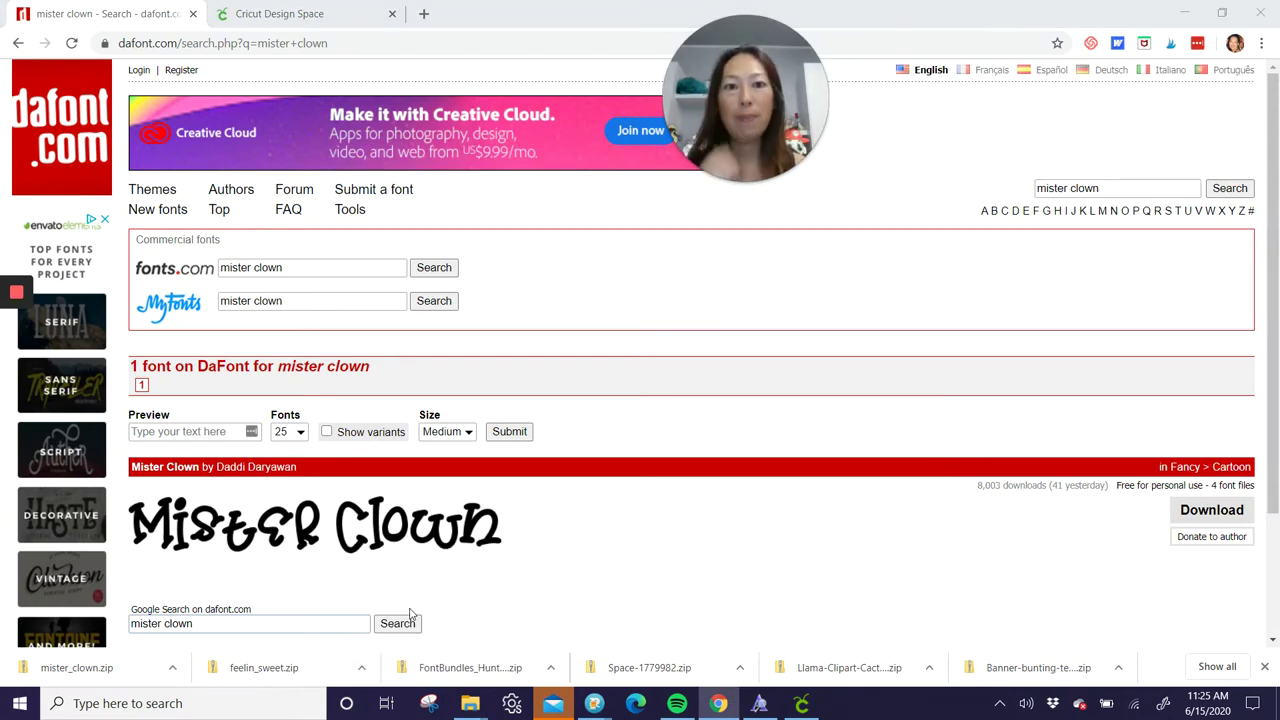
double_click(572, 316)
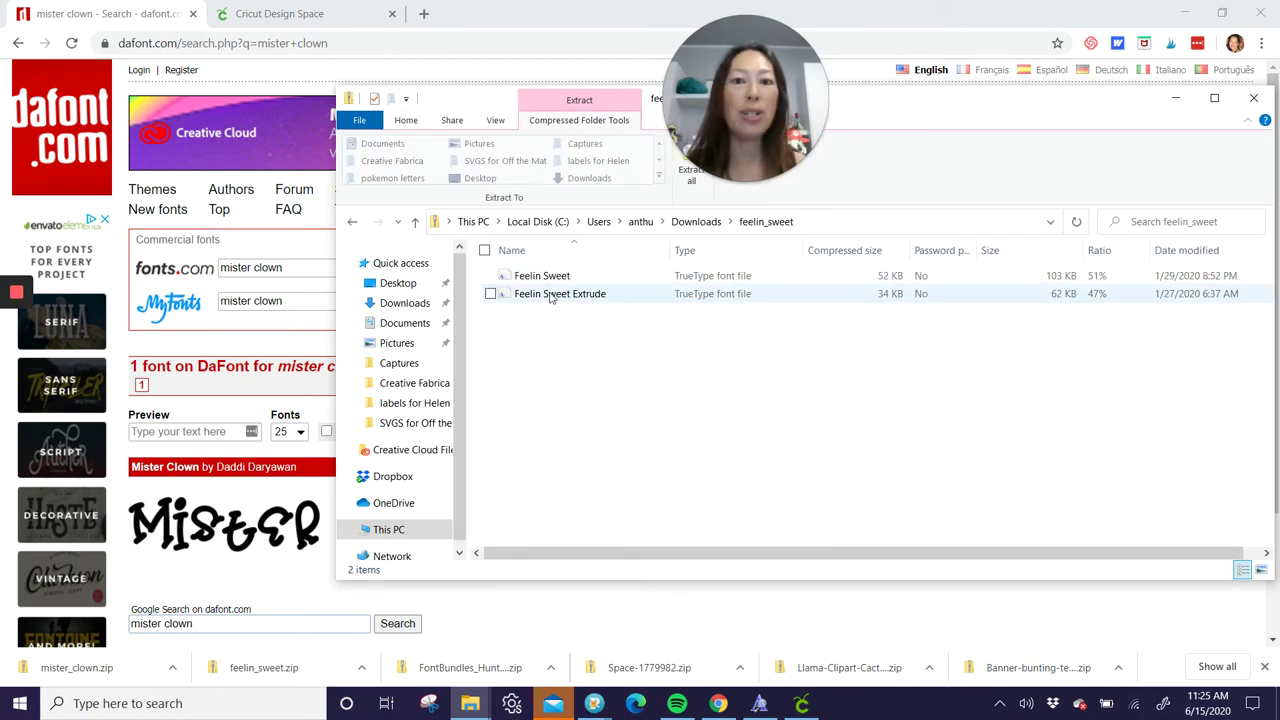
double_click(550, 282)
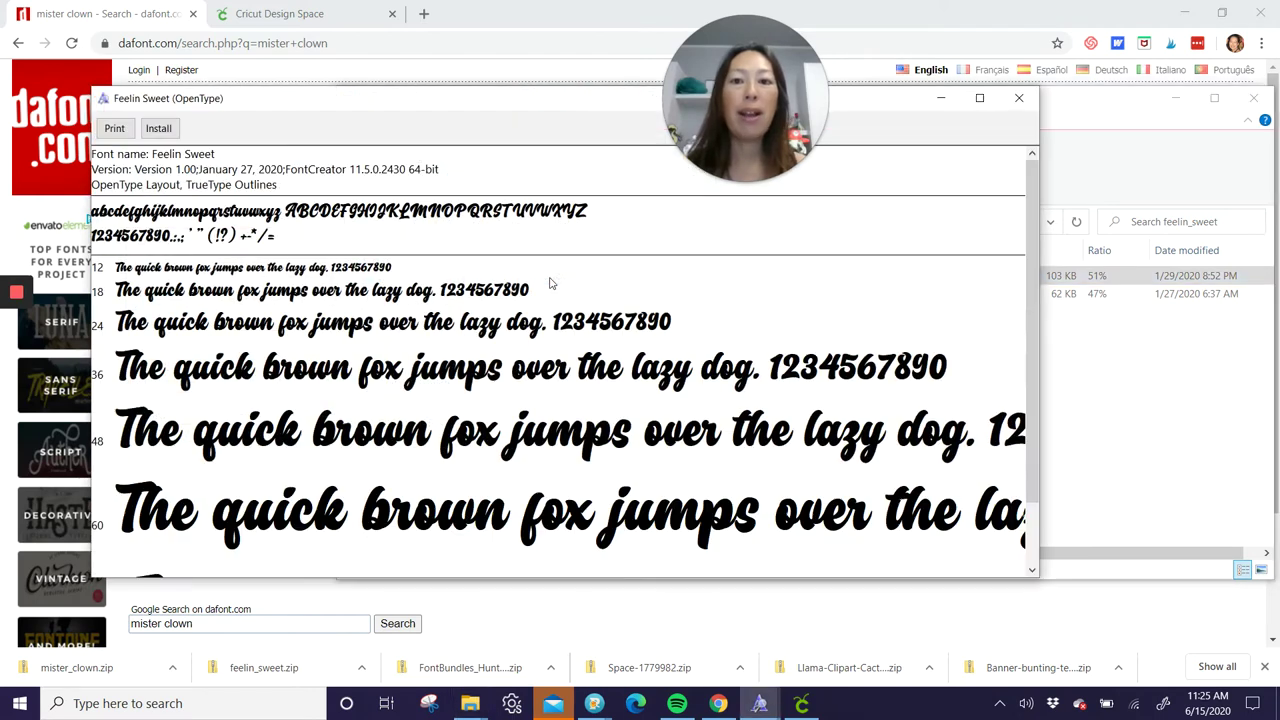
click(1019, 98)
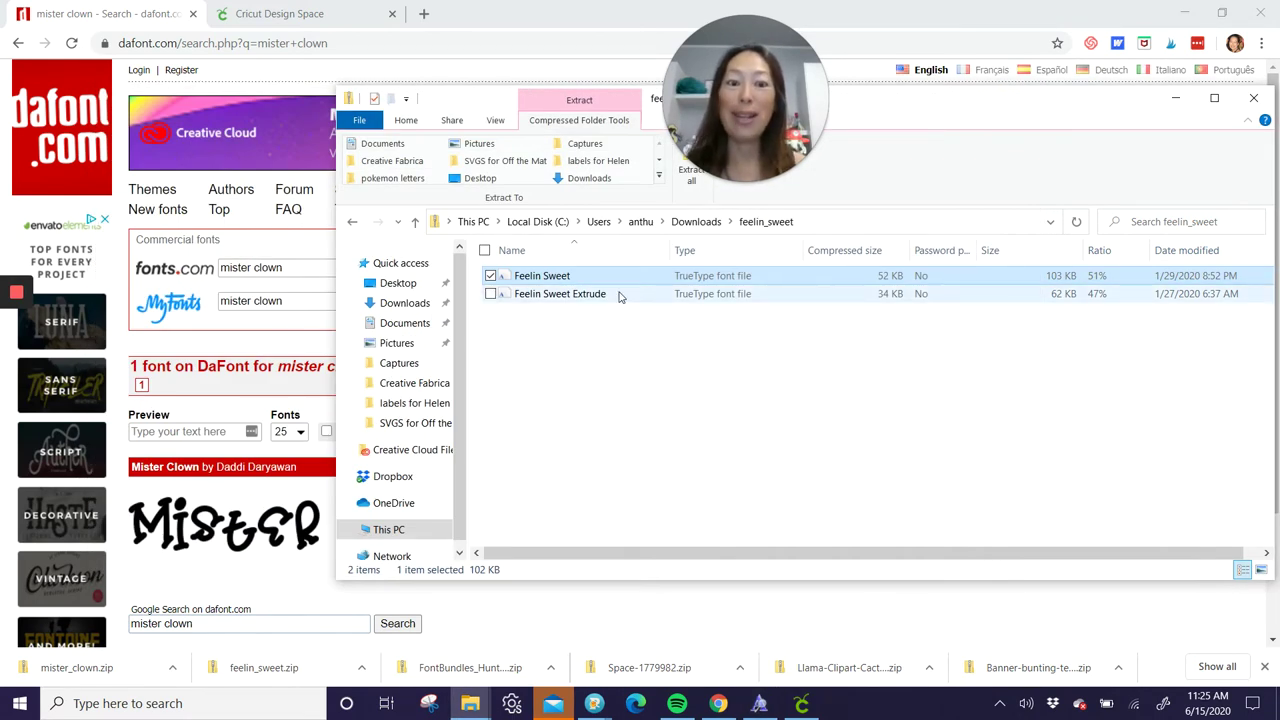
click(801, 703)
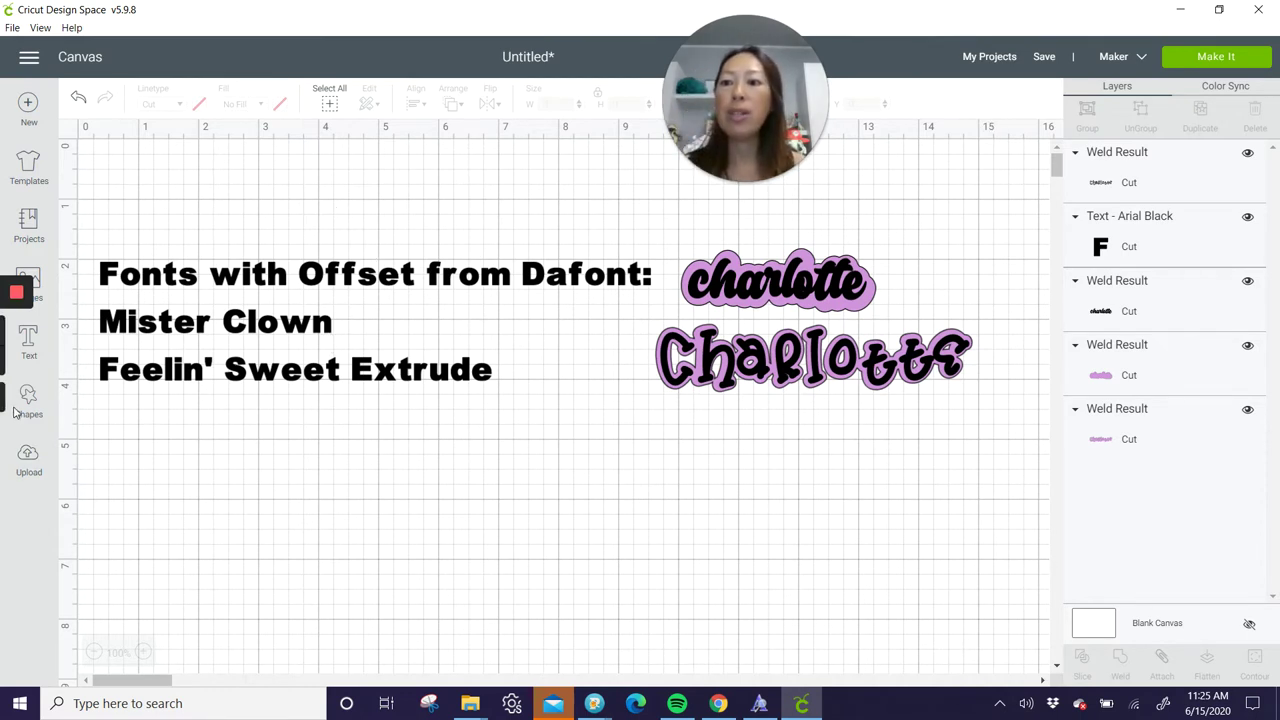
mouse_move(50, 370)
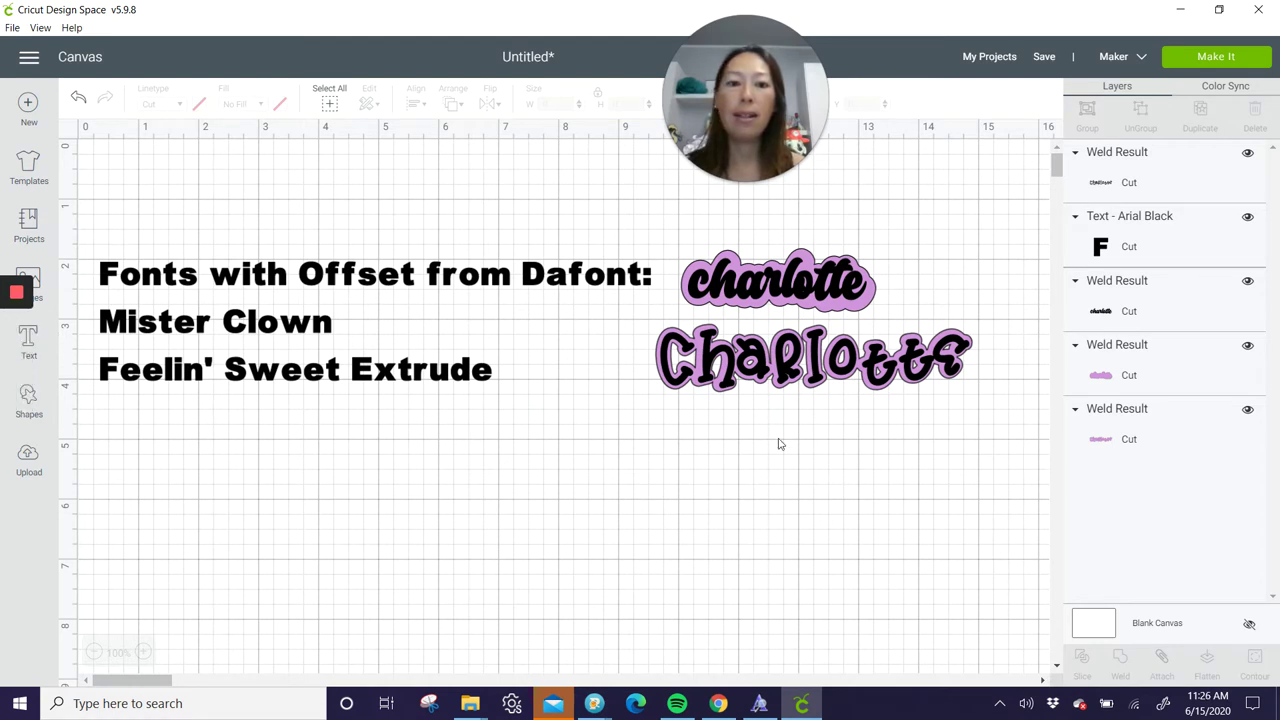
Step: Add a text box using the Mister Clown font, found by searching 'mister', and maximize the window
click(1219, 11)
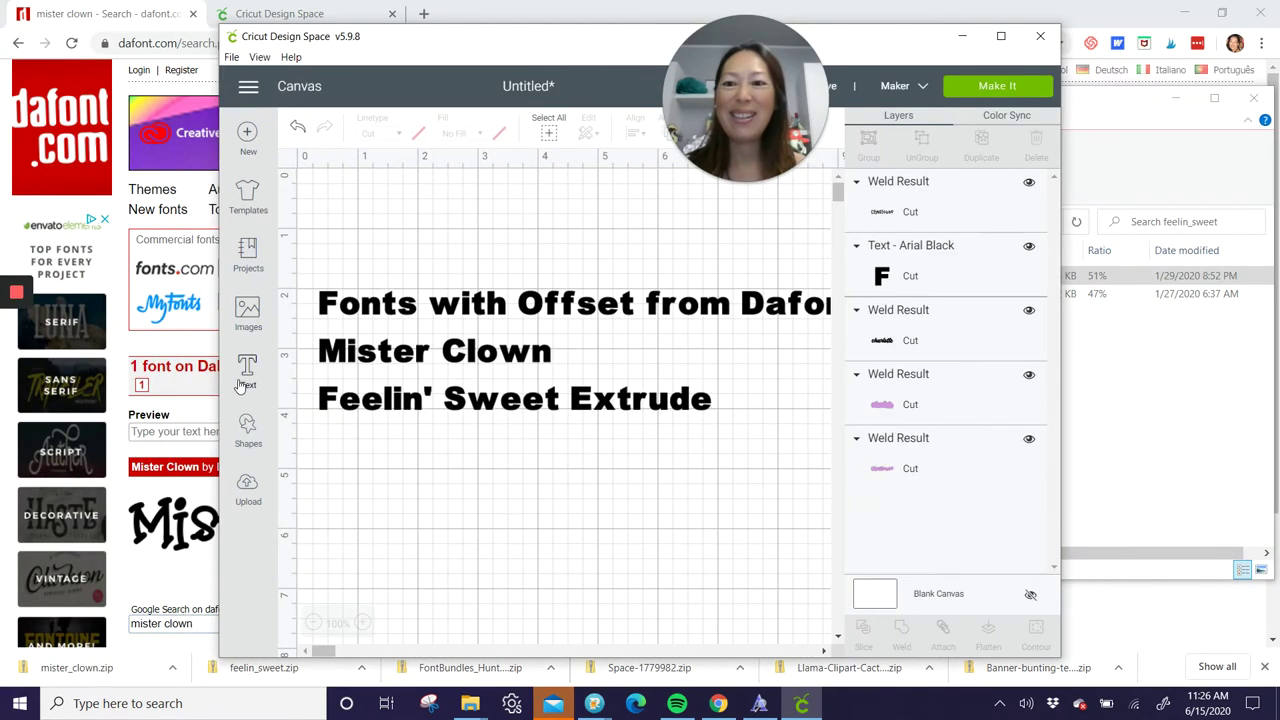
click(248, 372)
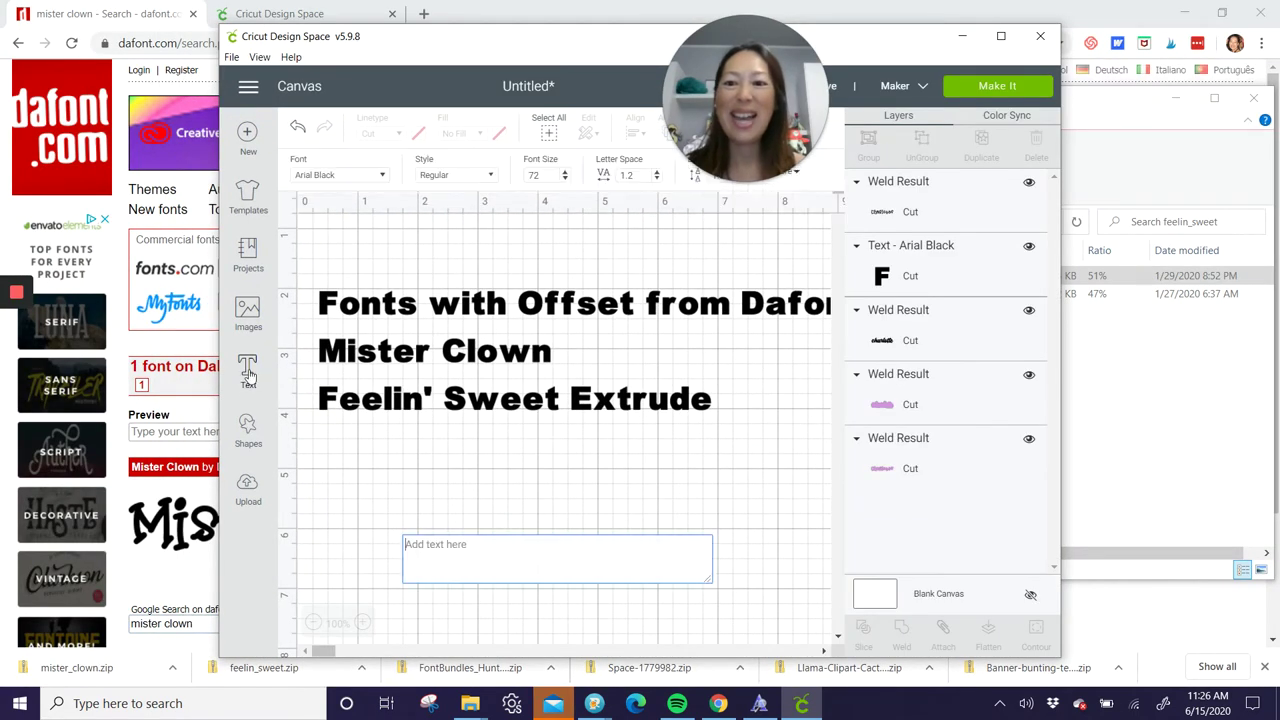
click(381, 176)
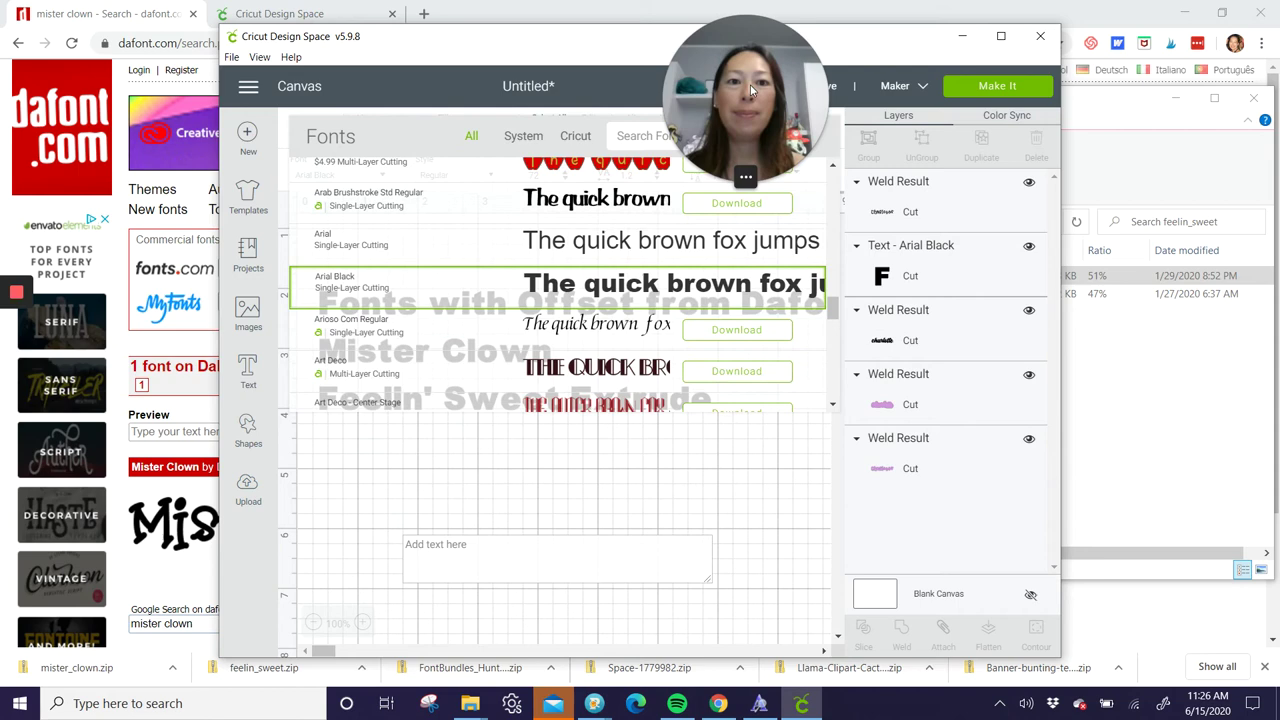
click(664, 135)
text(mister)
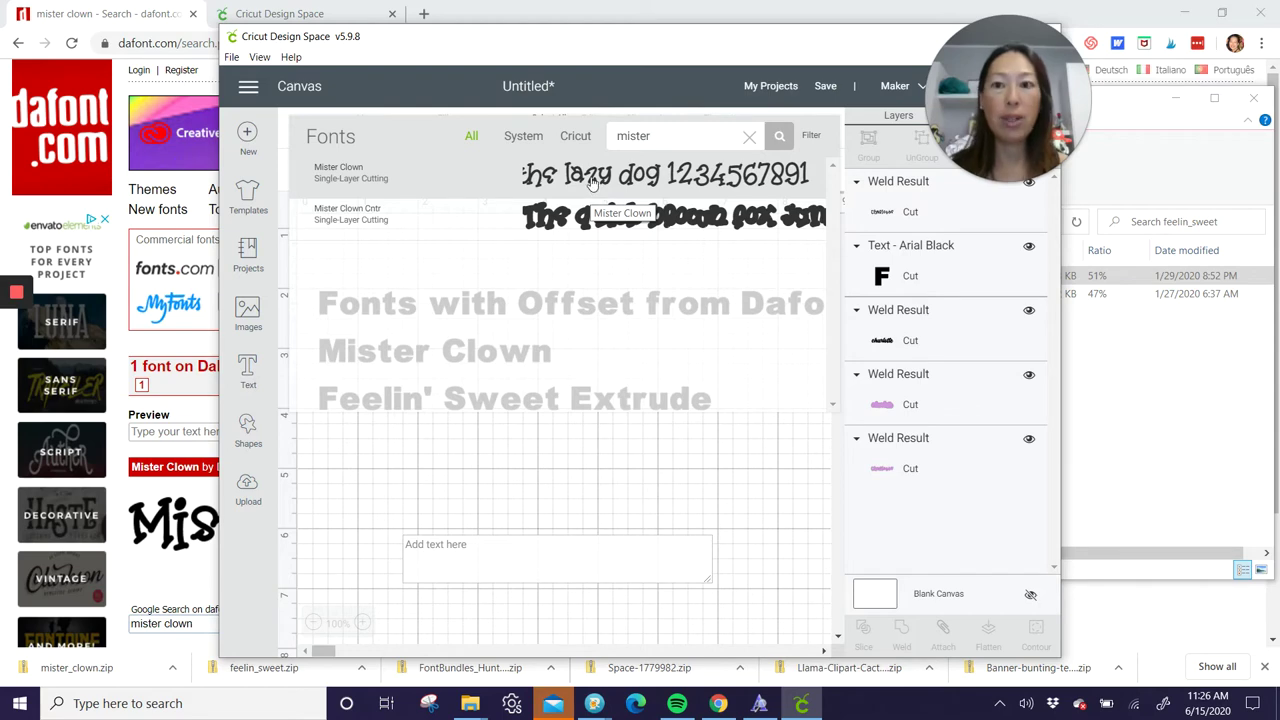
click(592, 180)
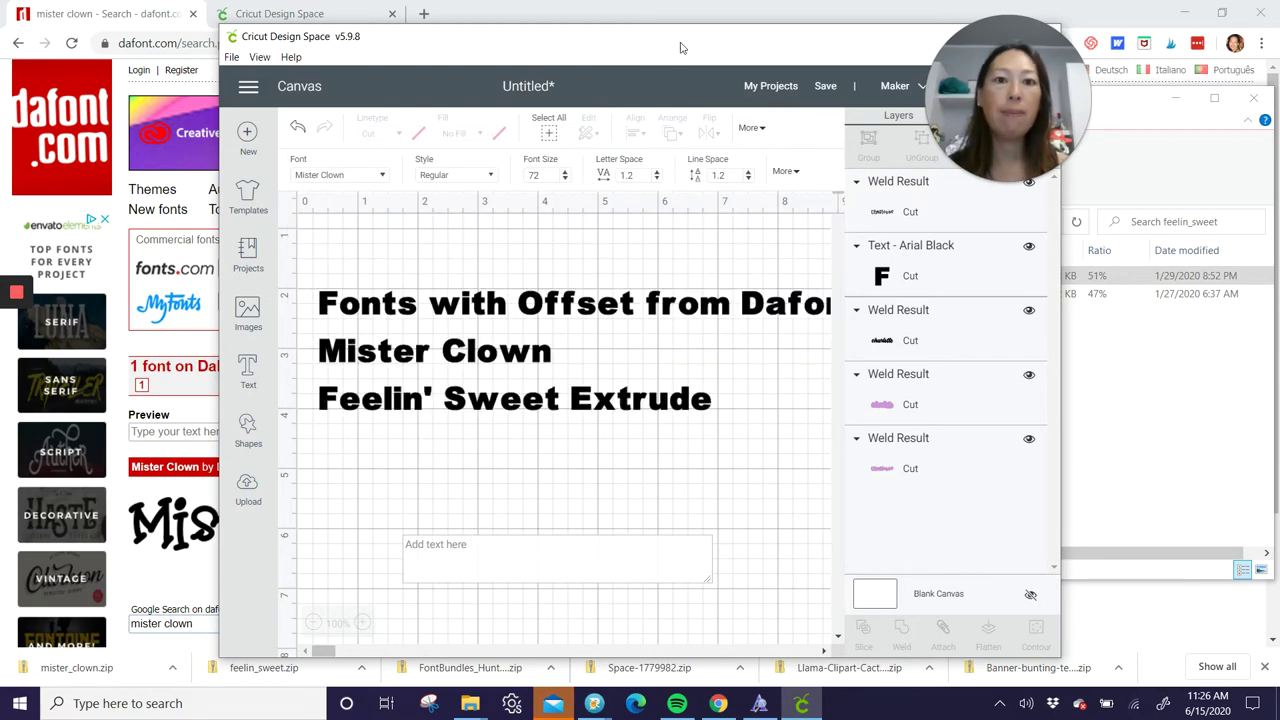
double_click(886, 48)
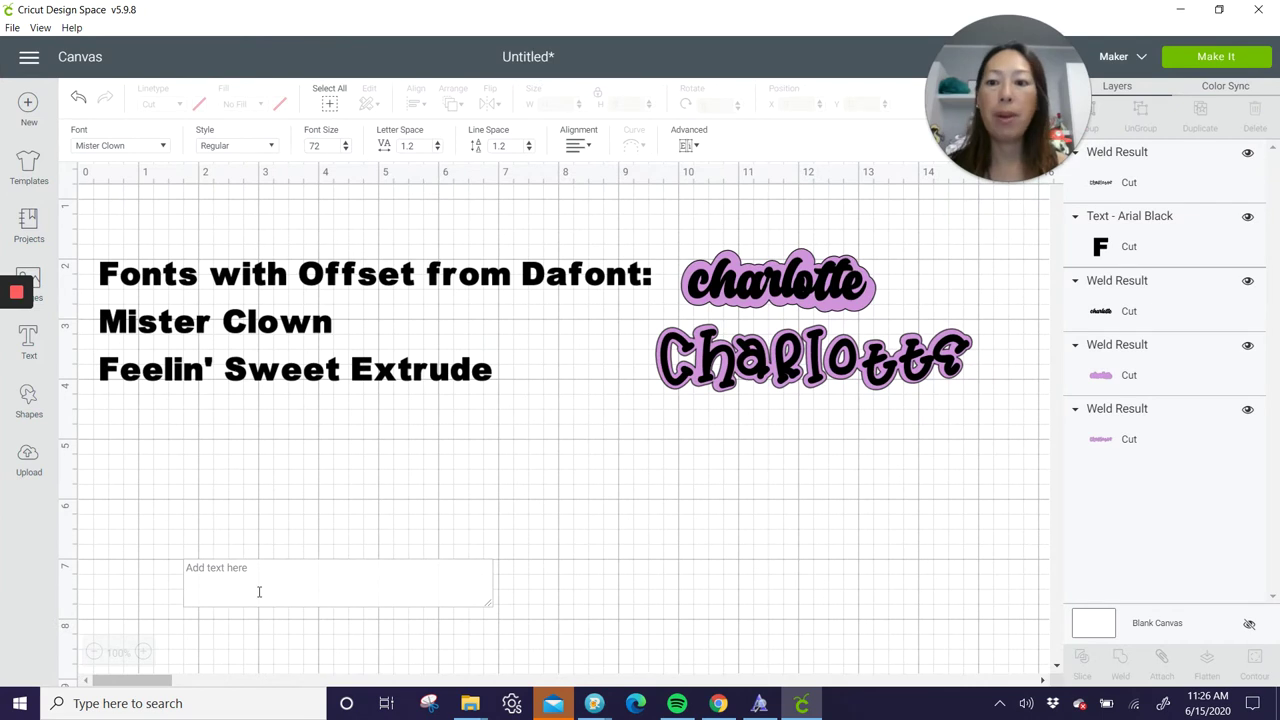
click(260, 581)
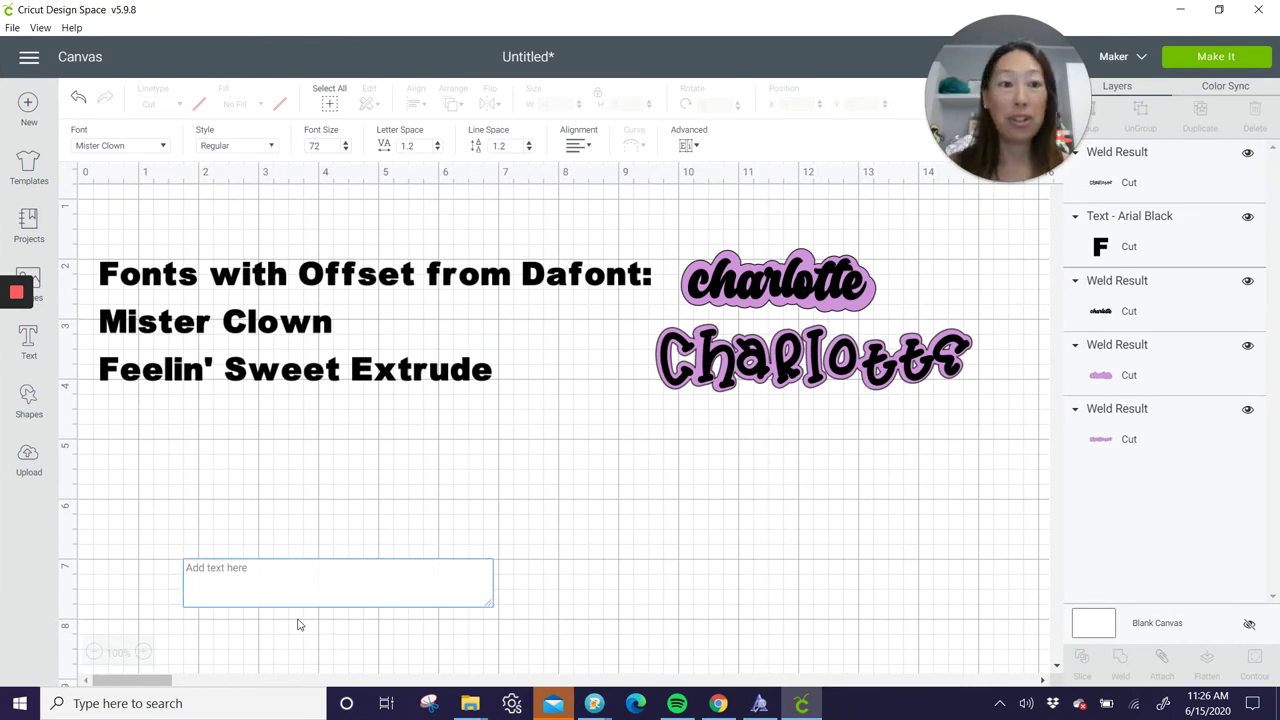
Step: Type 'love', duplicate it to the right, and set the copy to Mister Clown Cntr
text(love)
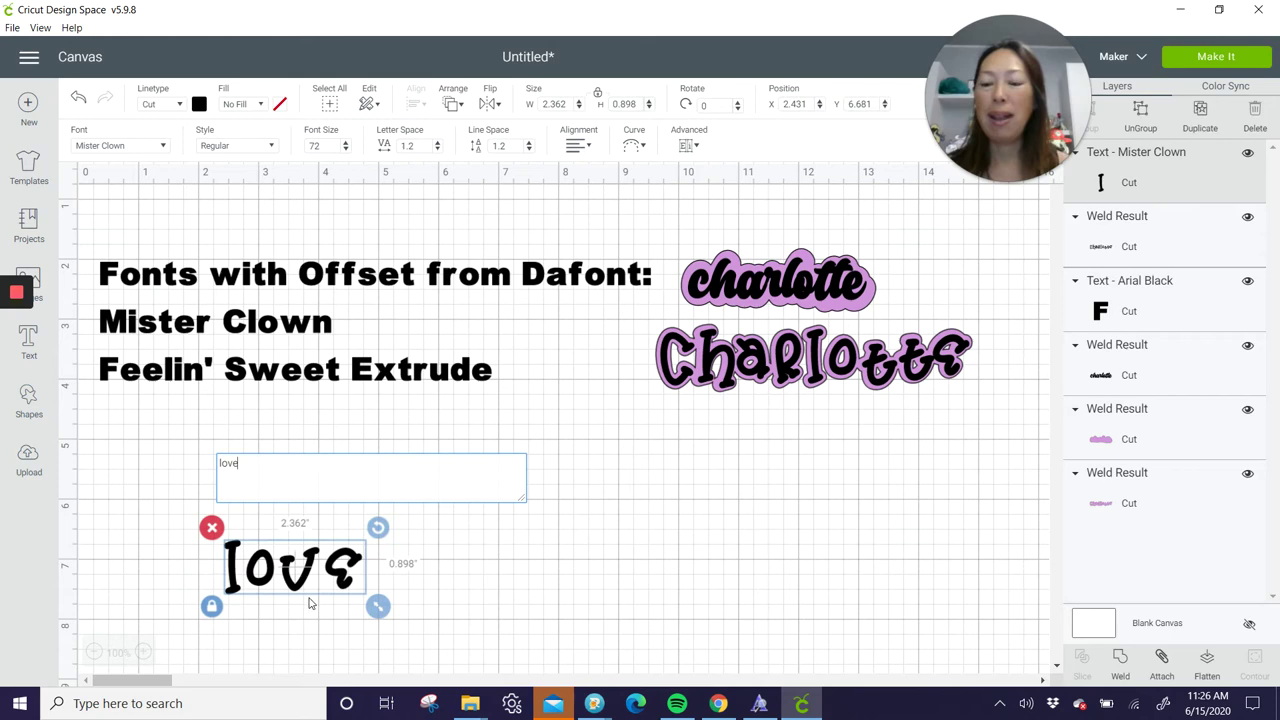
click(1203, 110)
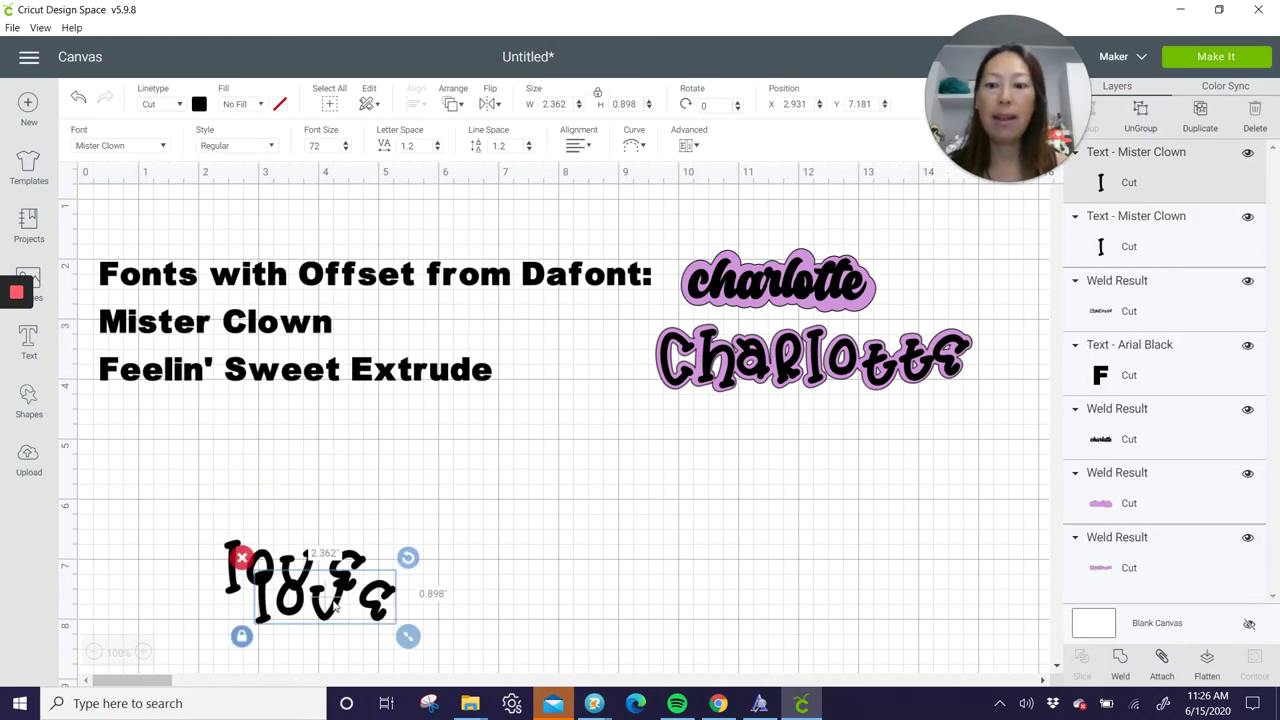
drag(336, 603, 506, 551)
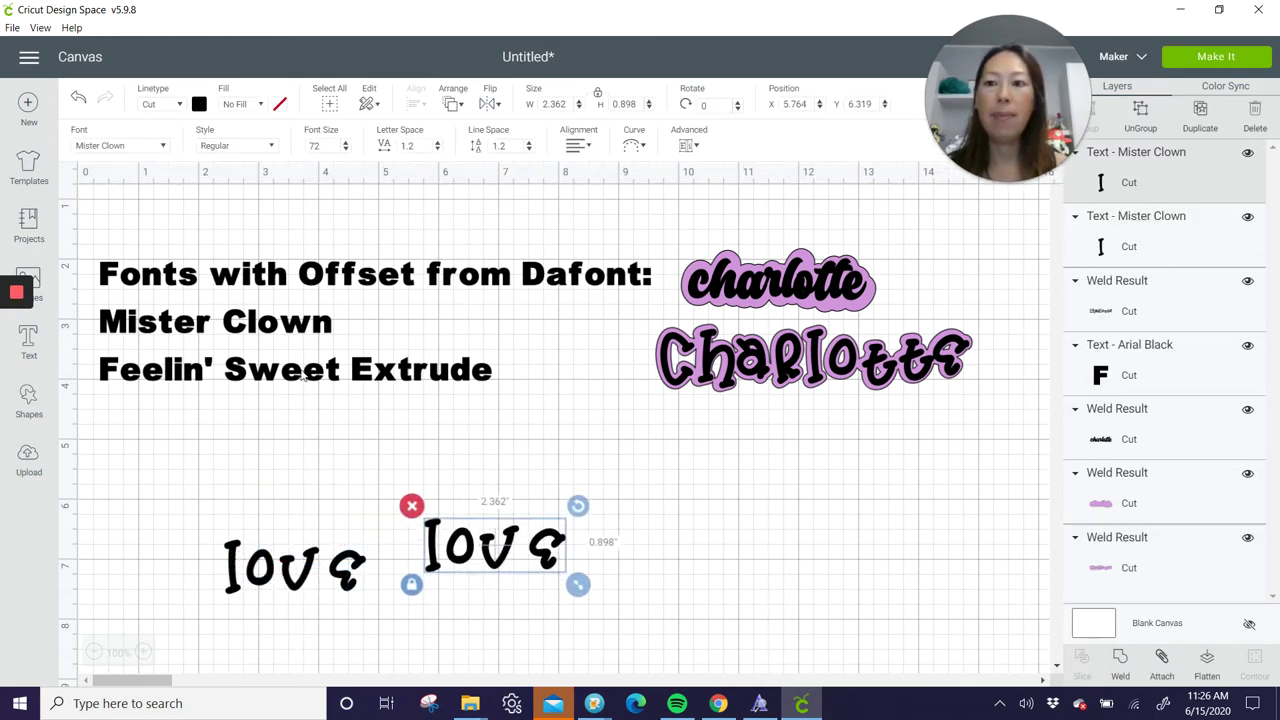
click(157, 149)
click(189, 188)
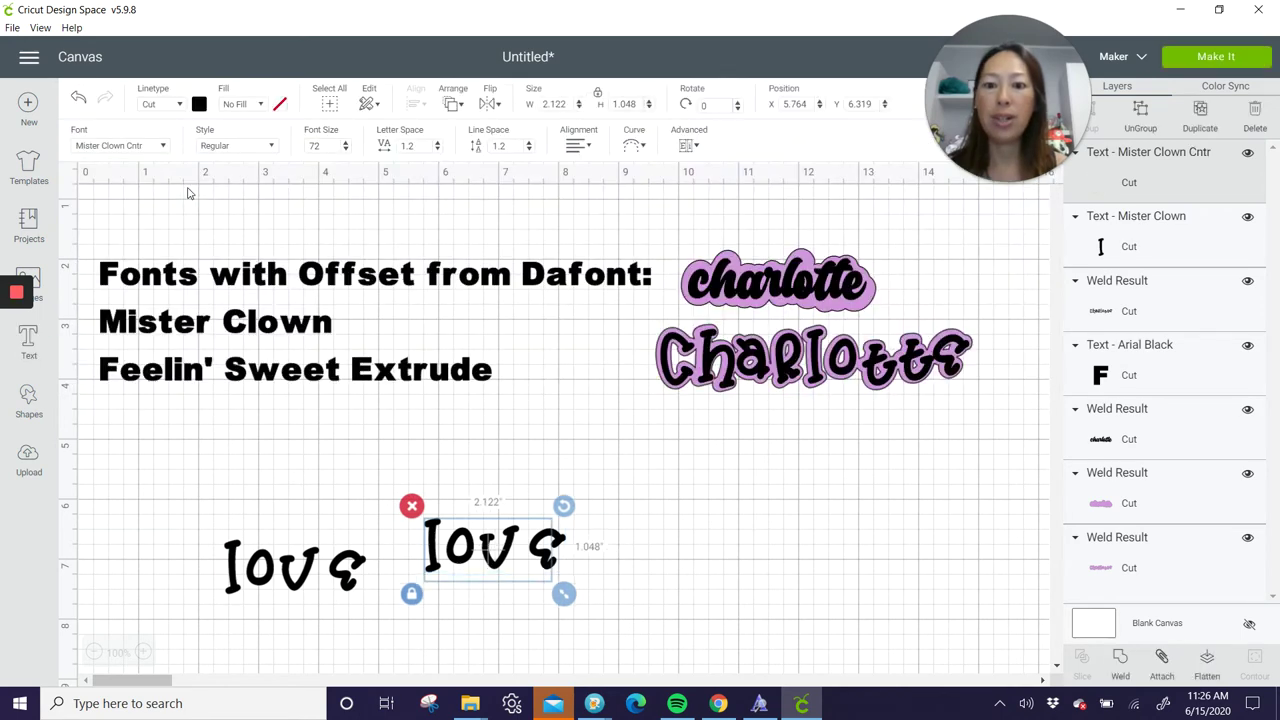
click(620, 522)
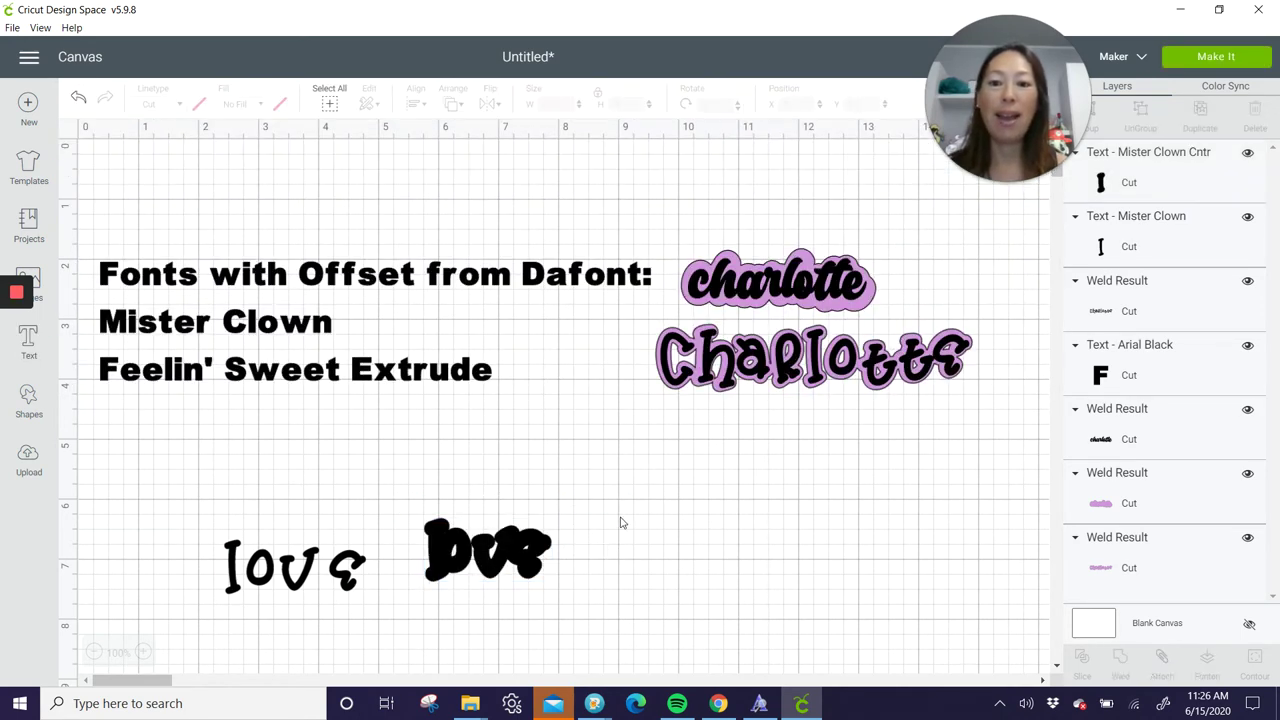
Step: Ungroup both 'love' words into separate letters, tightening the e and o spacing
click(299, 581)
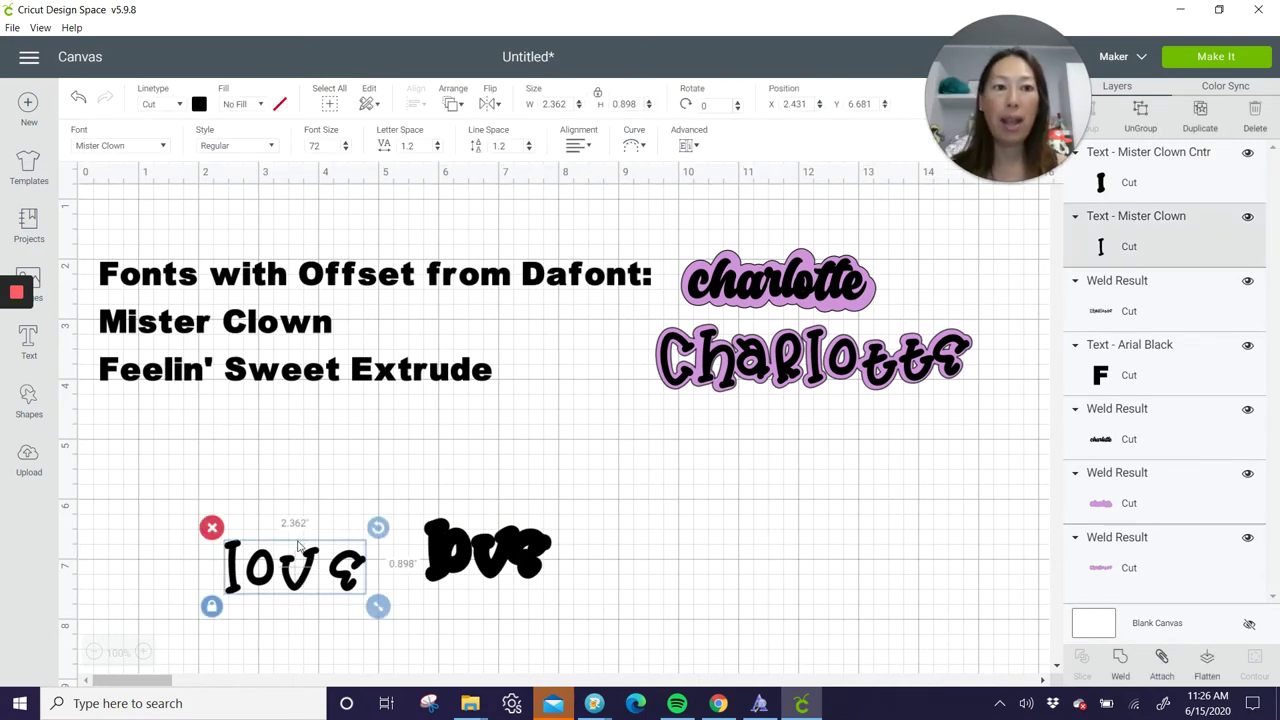
click(1141, 112)
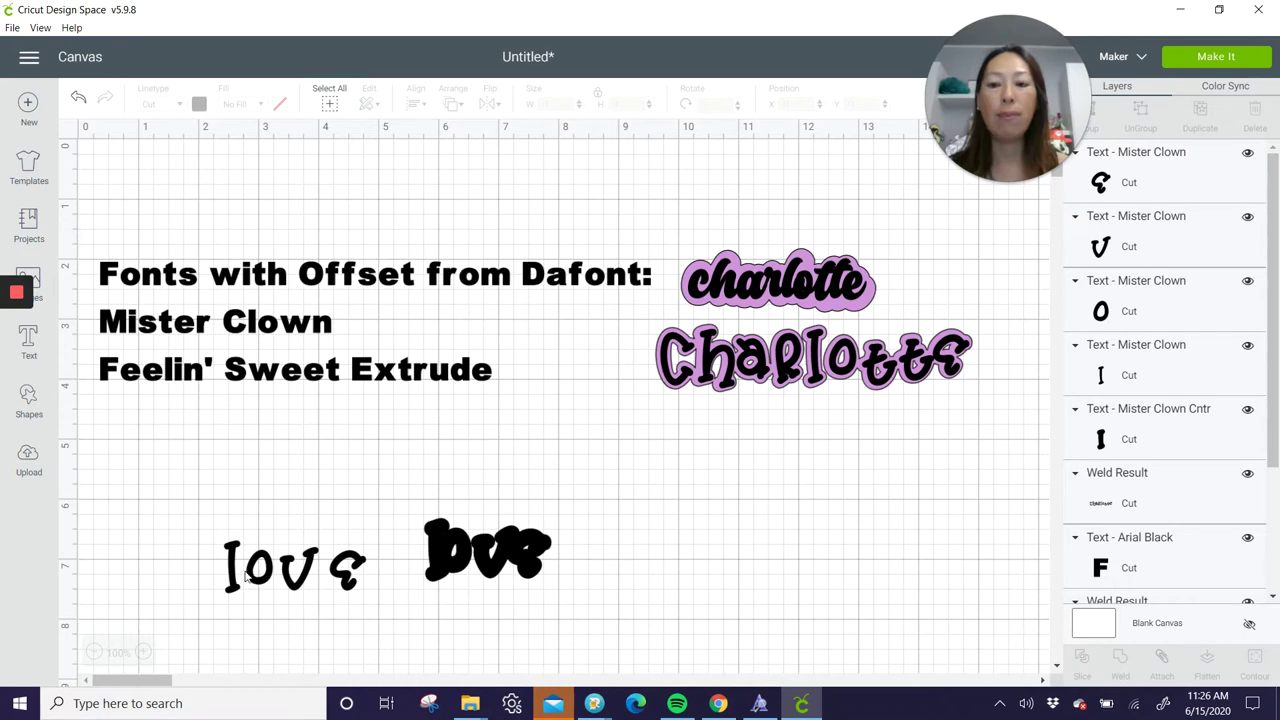
drag(345, 578, 340, 580)
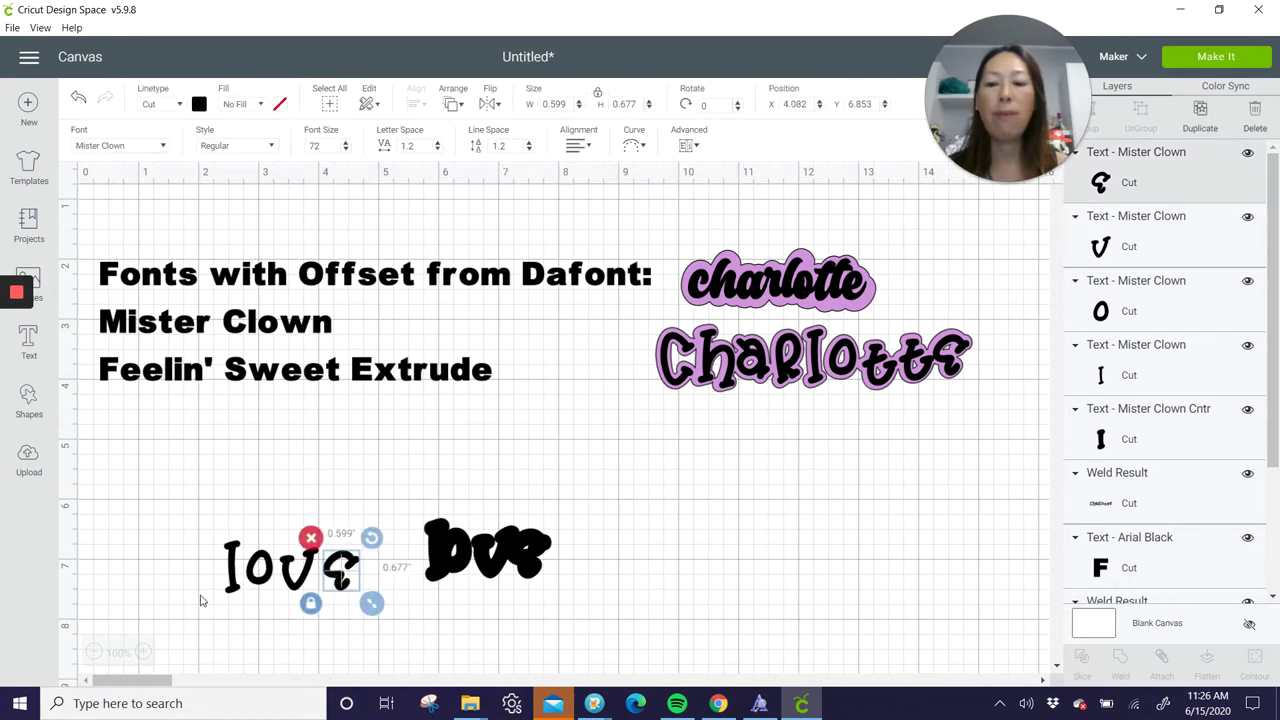
click(180, 572)
click(440, 535)
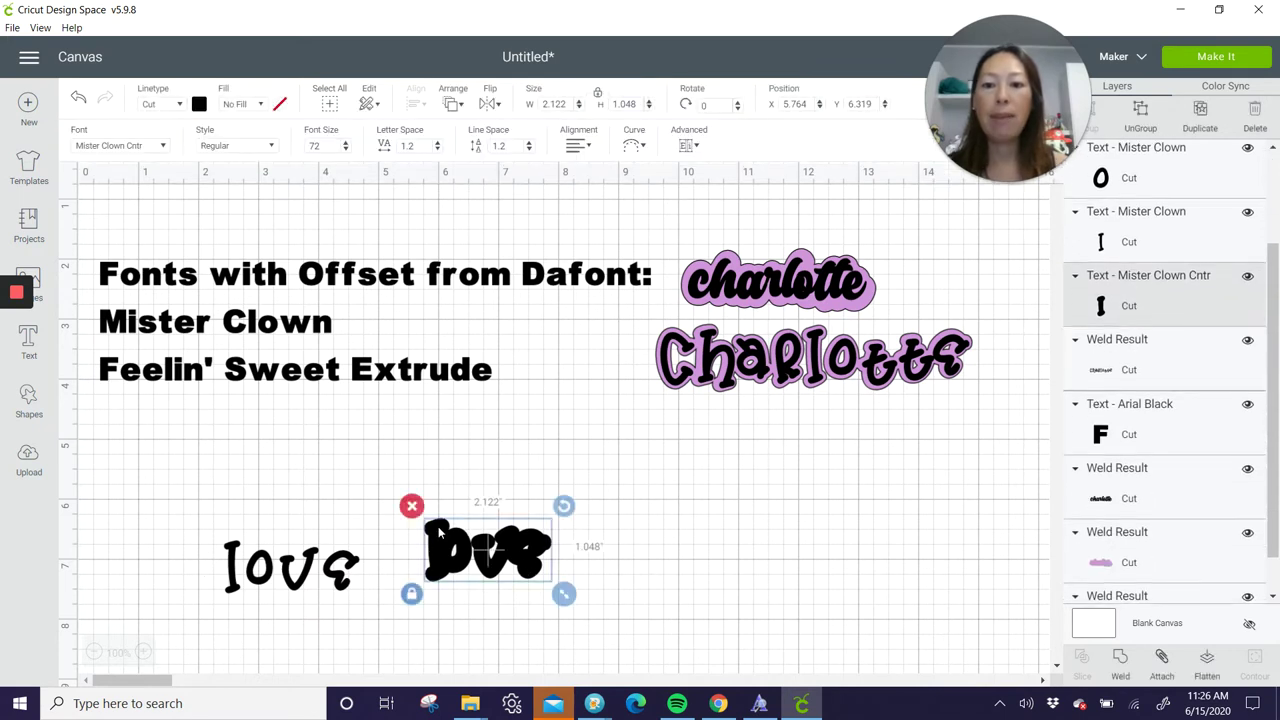
click(1145, 118)
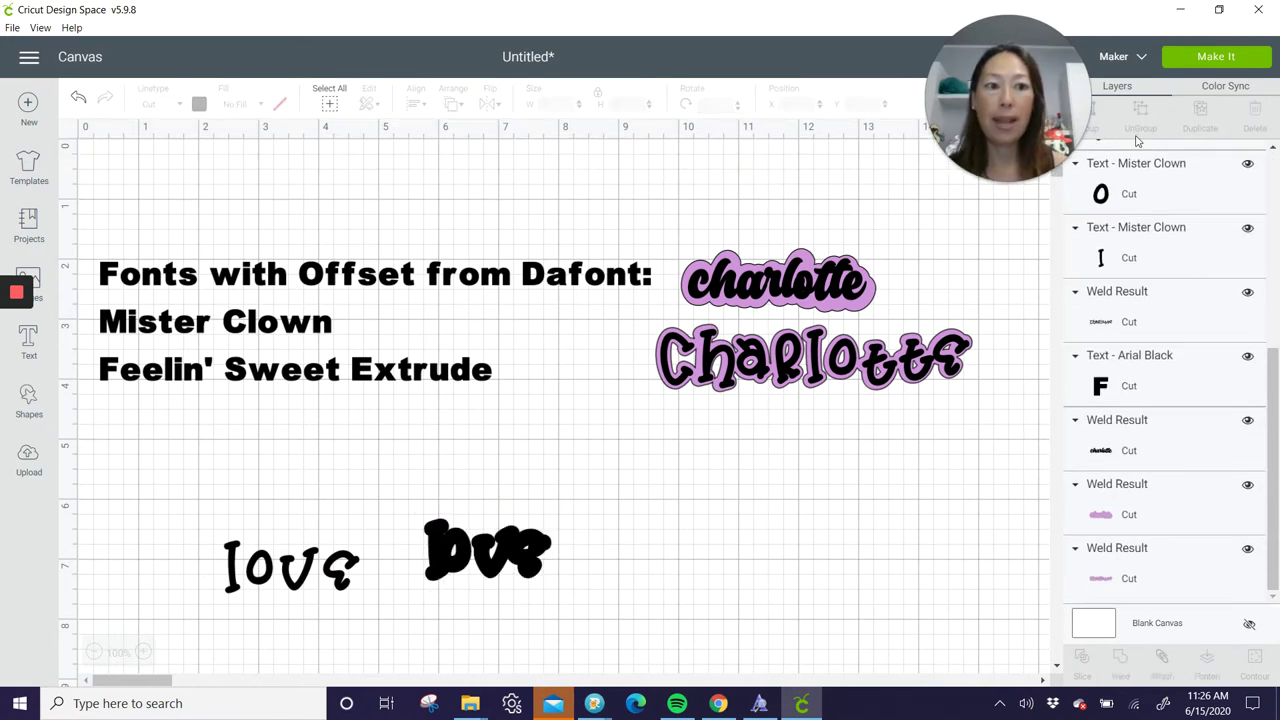
drag(437, 537, 464, 565)
Step: Color the Mister Clown Cntr letters light blue, send them to back, and move them above
drag(395, 505, 573, 611)
click(200, 105)
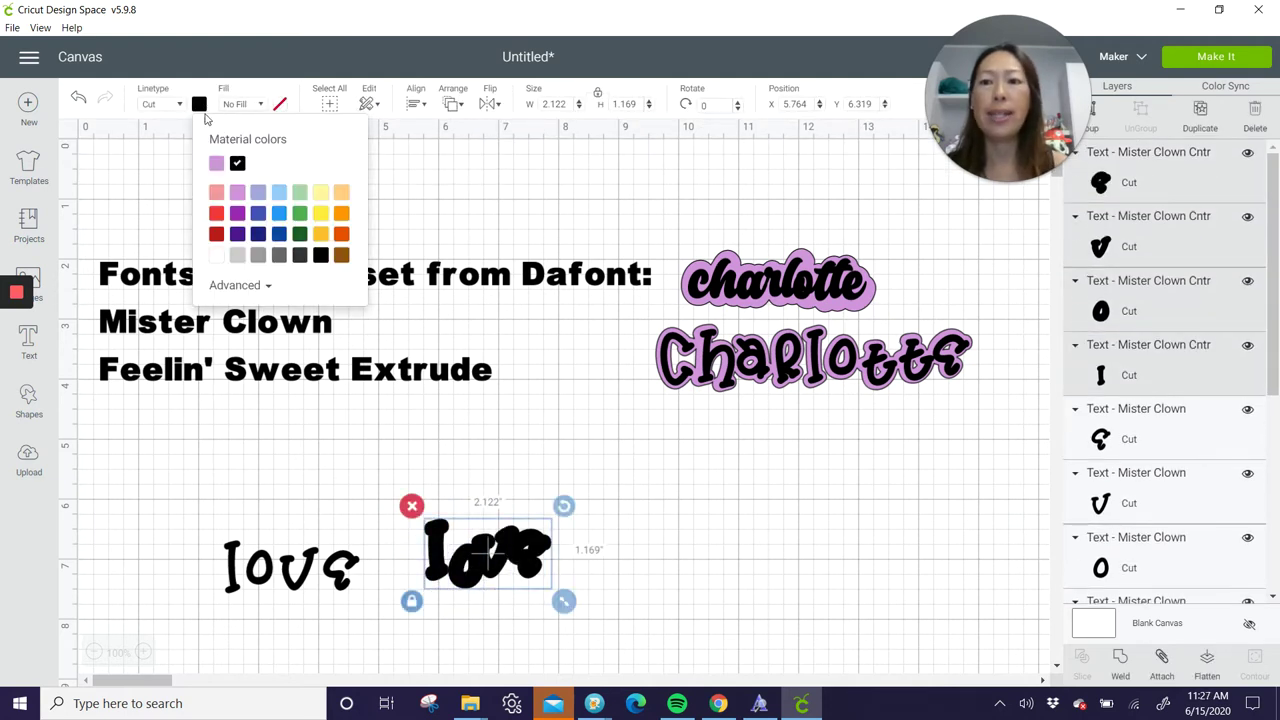
click(280, 194)
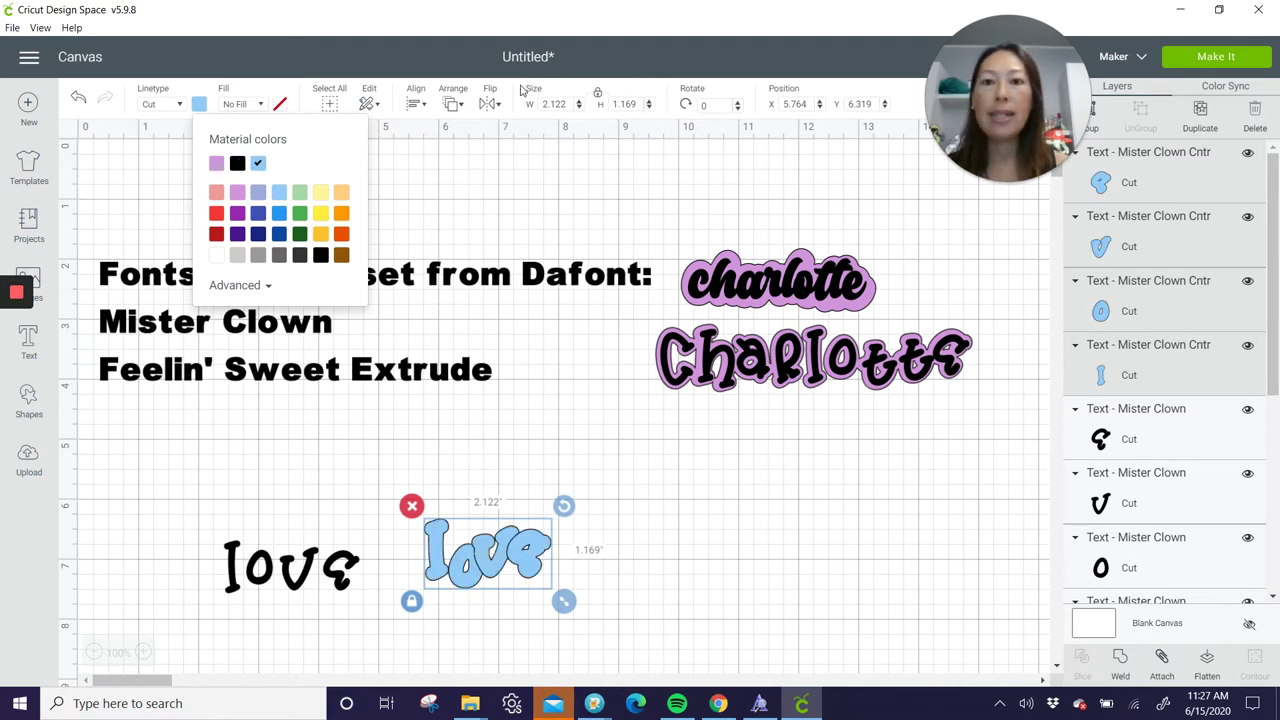
click(453, 104)
click(460, 137)
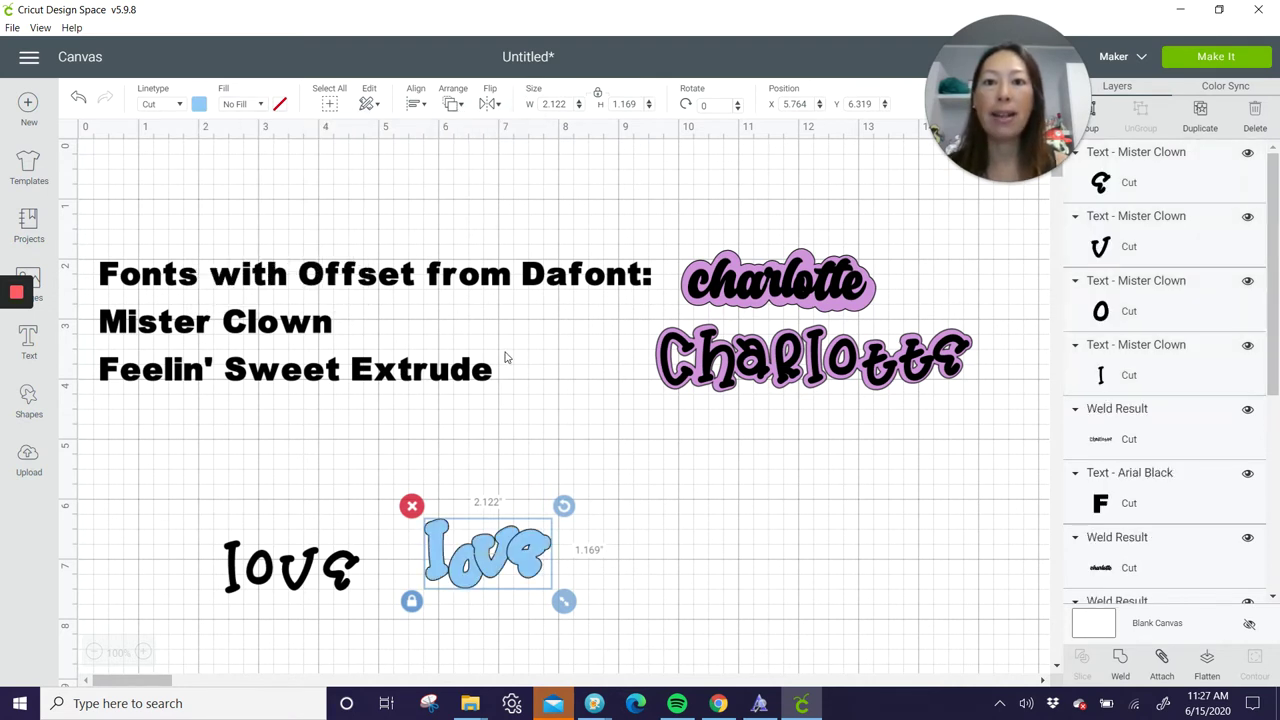
drag(444, 538, 497, 463)
click(780, 526)
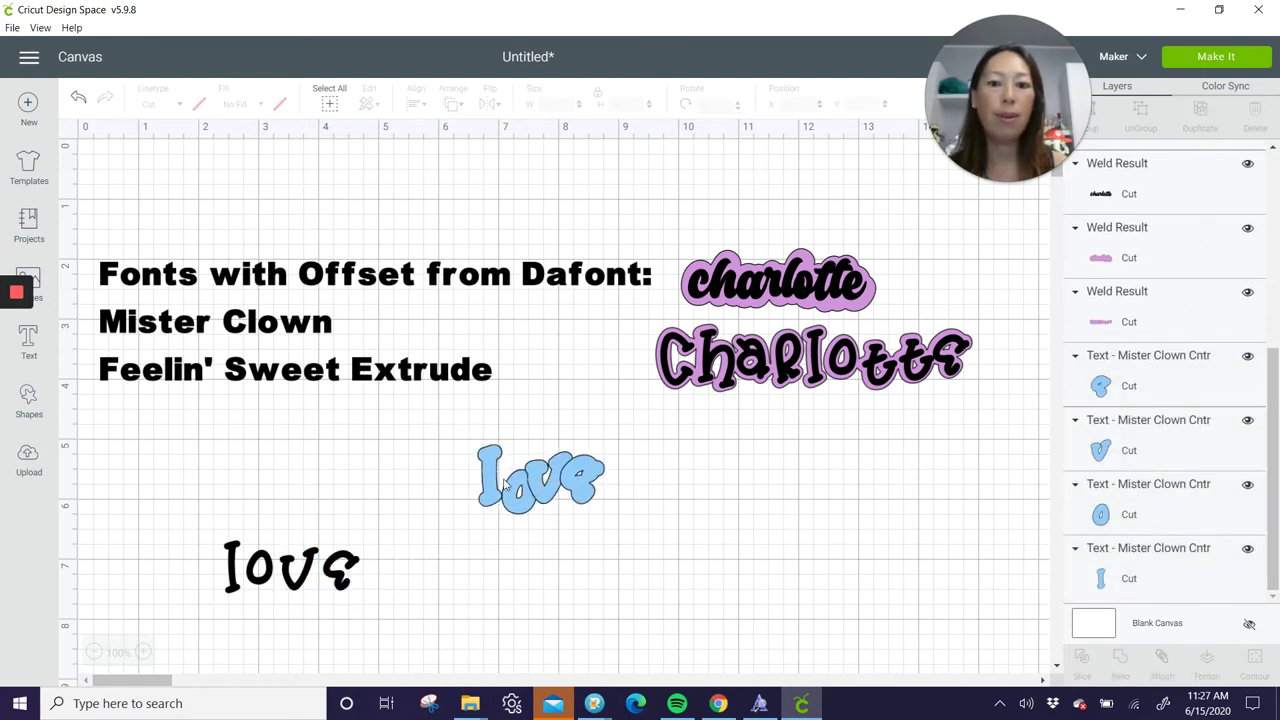
Step: Place the light-blue l onto the black l and select both
click(481, 458)
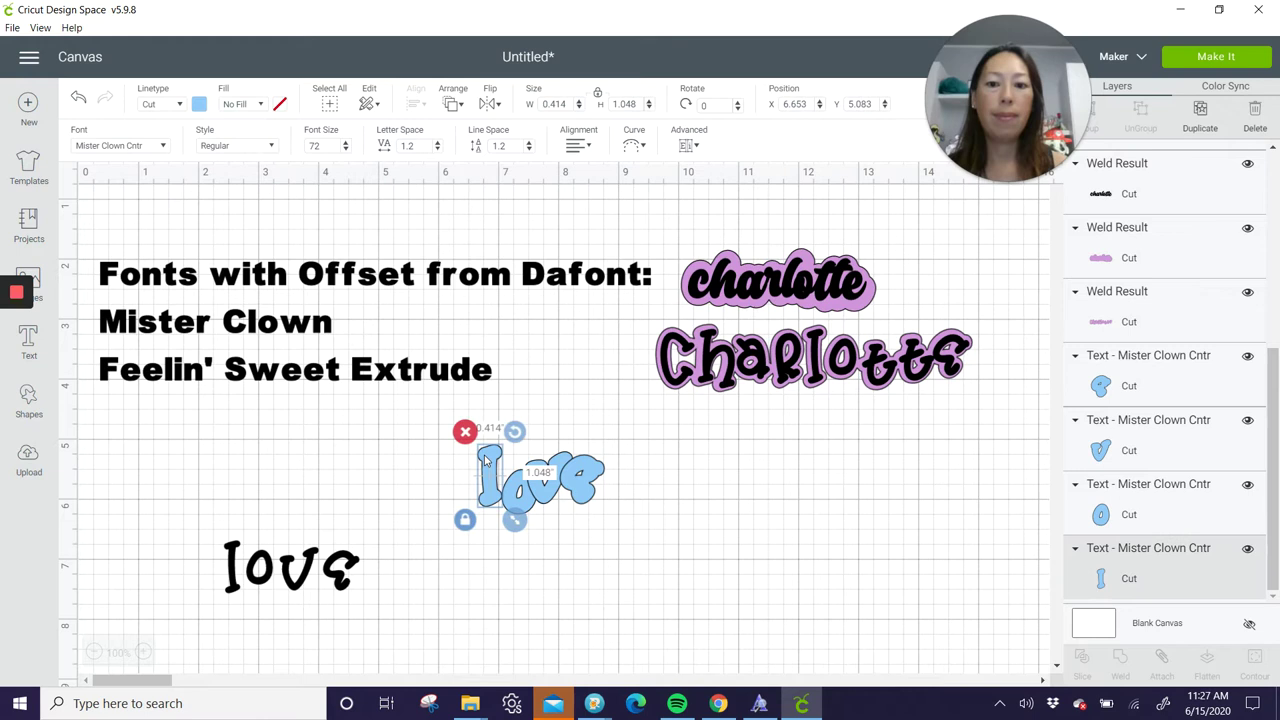
drag(481, 458, 230, 548)
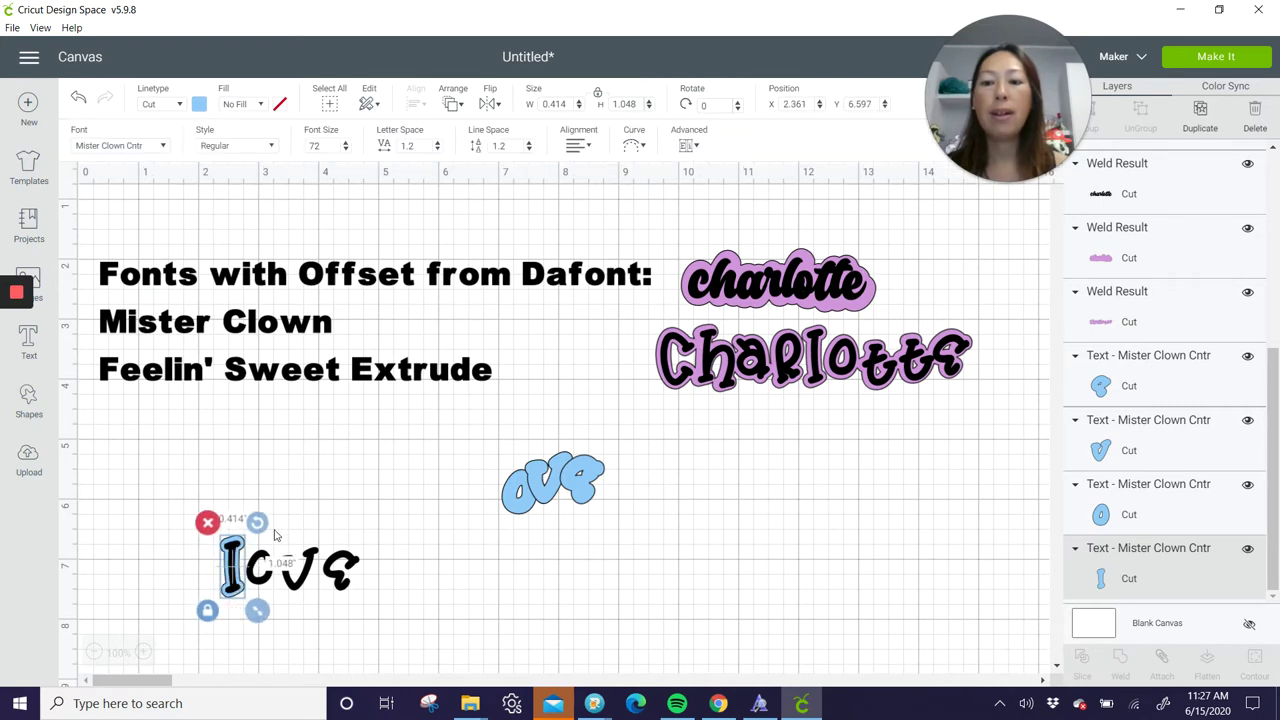
click(363, 508)
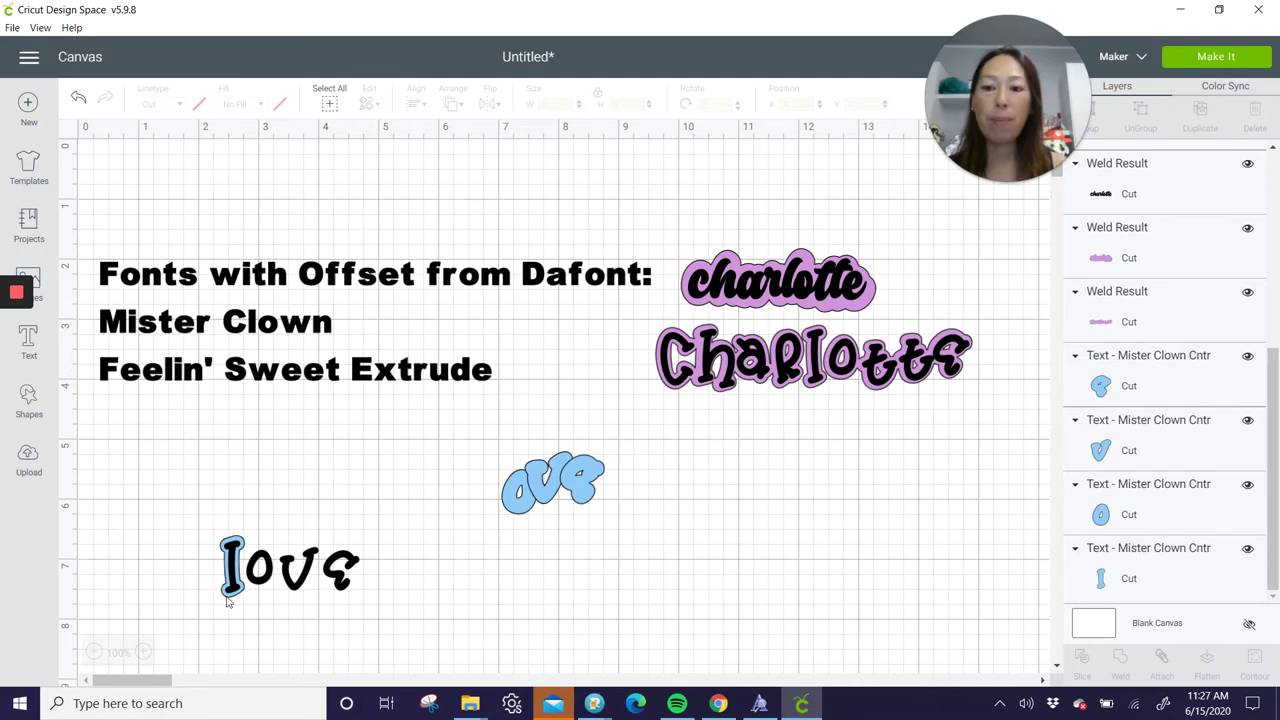
drag(184, 515, 231, 614)
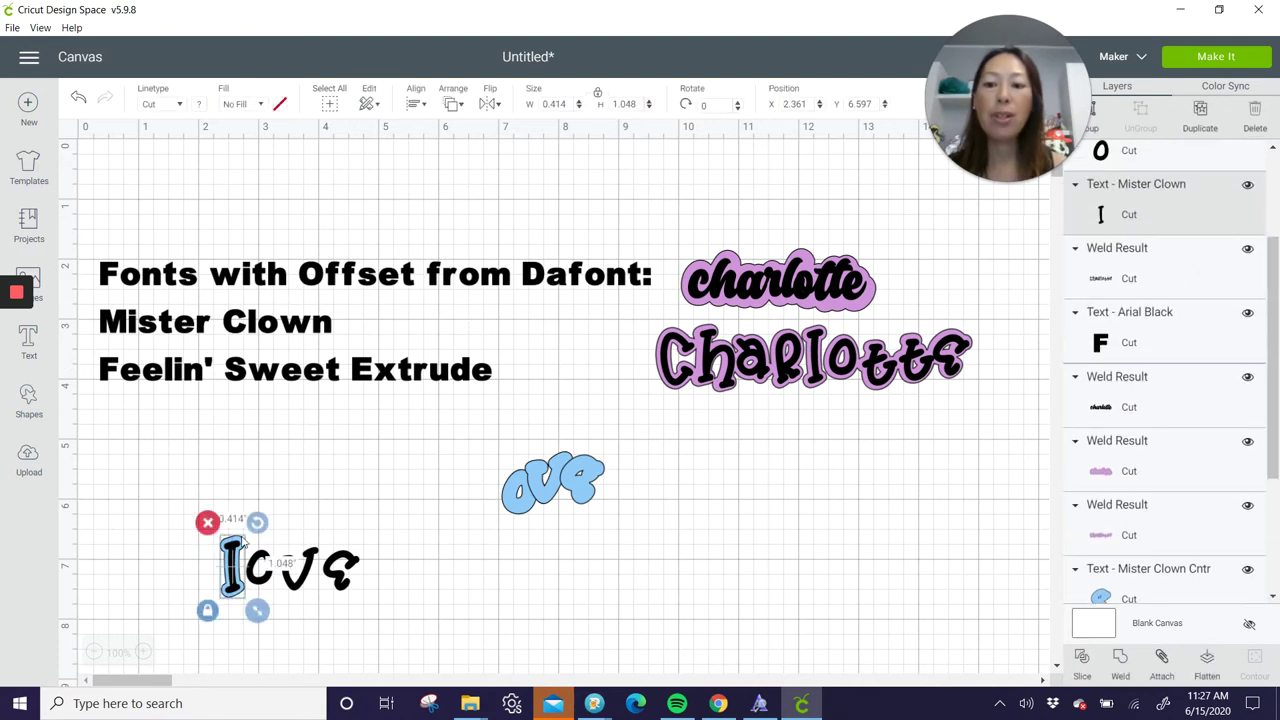
Step: Center the two l layers, group them, and move the pair up
click(452, 104)
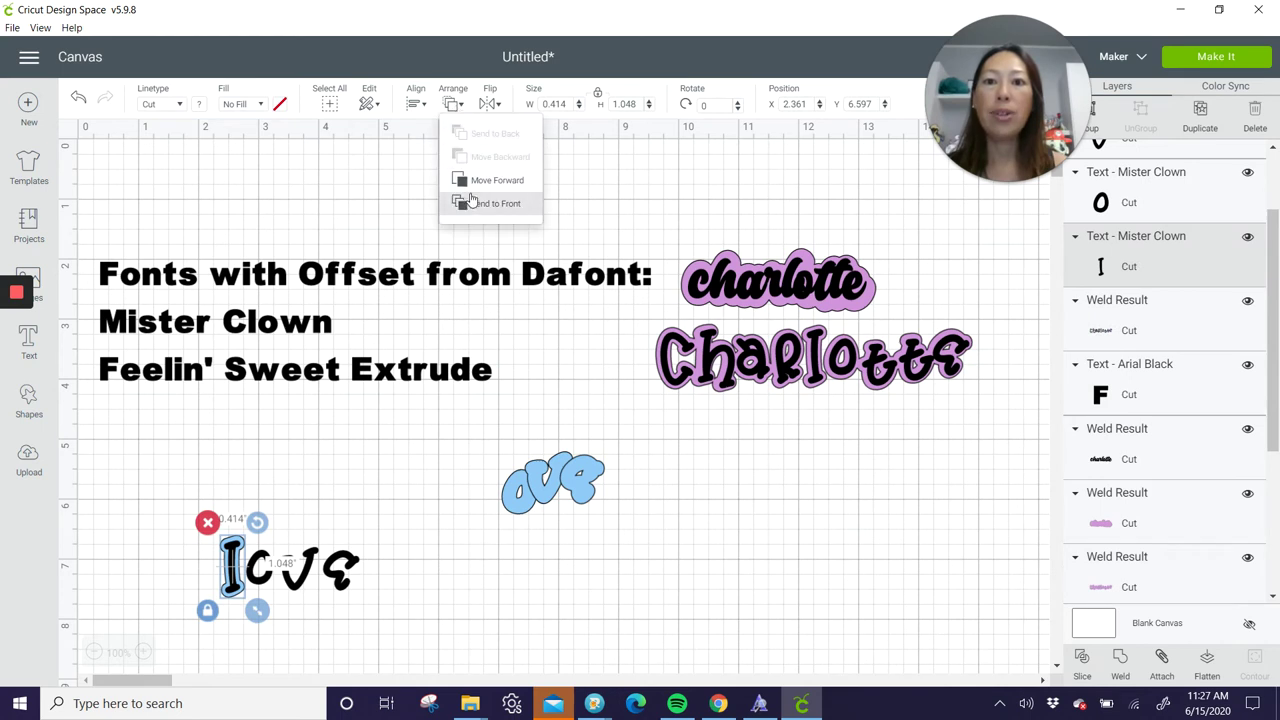
click(415, 103)
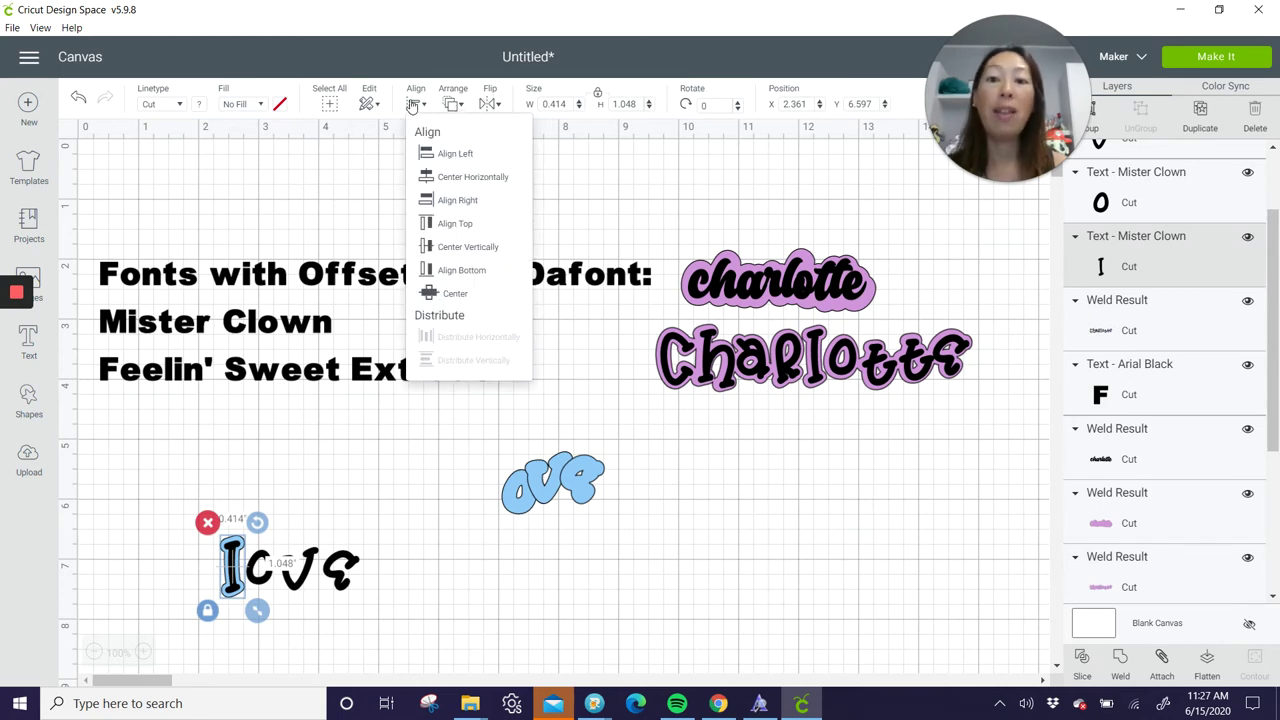
click(453, 295)
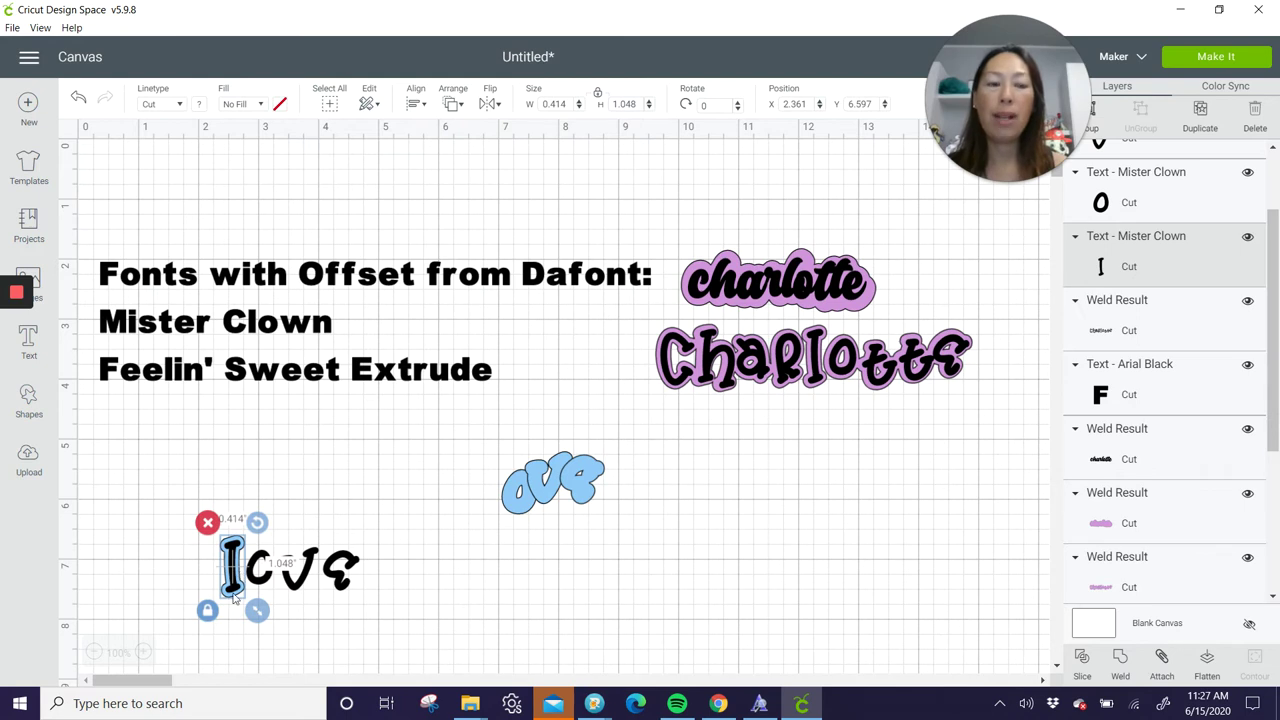
mouse_move(996, 57)
drag(996, 57, 592, 57)
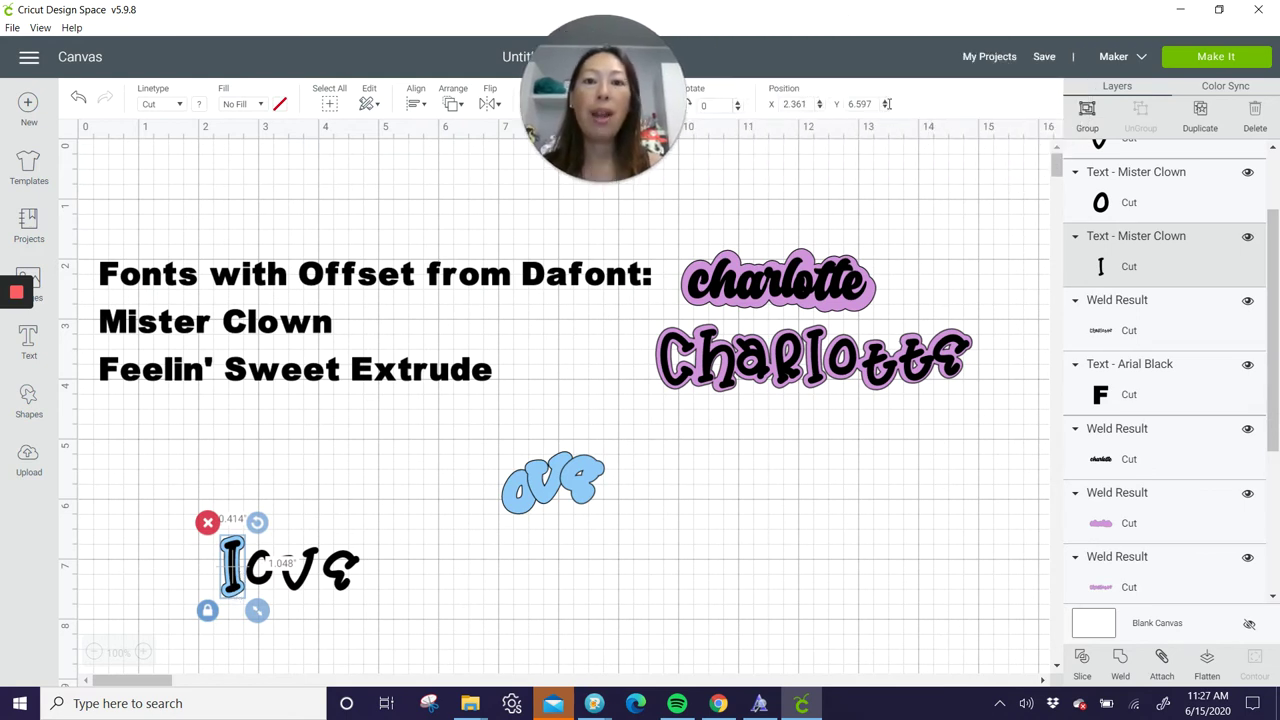
click(1087, 112)
drag(240, 560, 245, 466)
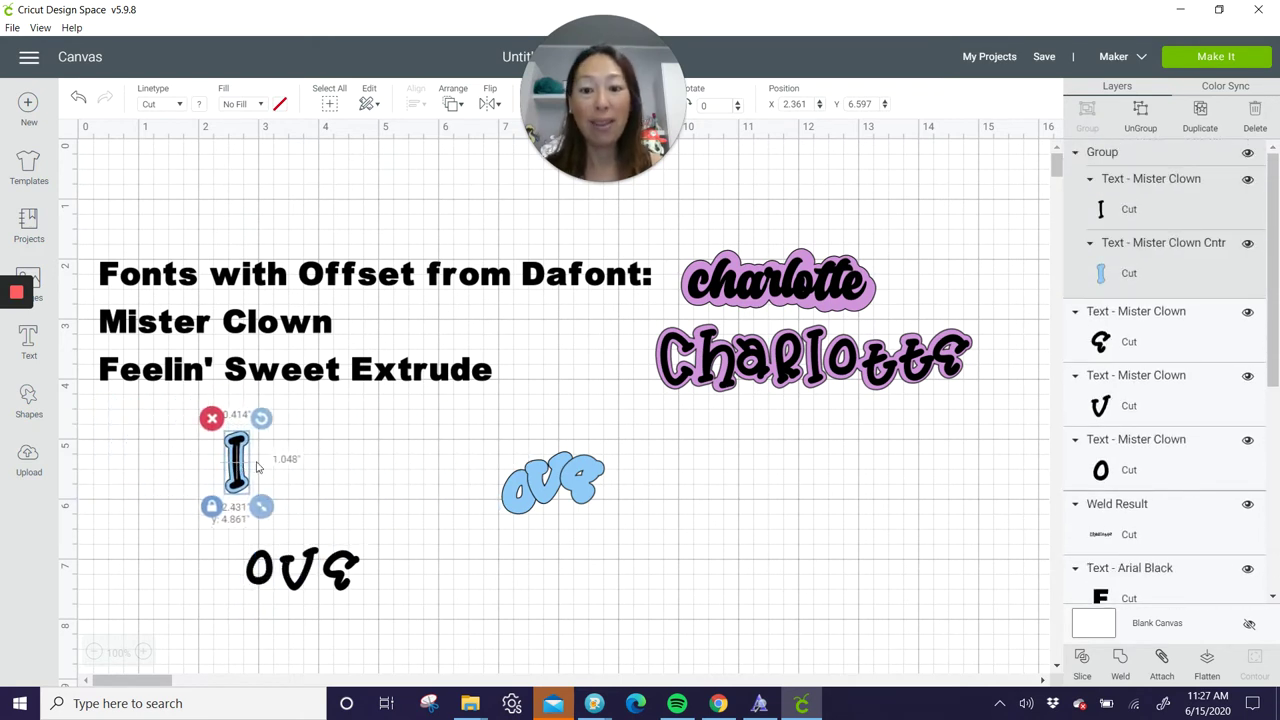
Step: Center the light-blue o on the black o, group them, and place beside the l
click(514, 498)
drag(514, 498, 274, 588)
click(200, 550)
click(416, 112)
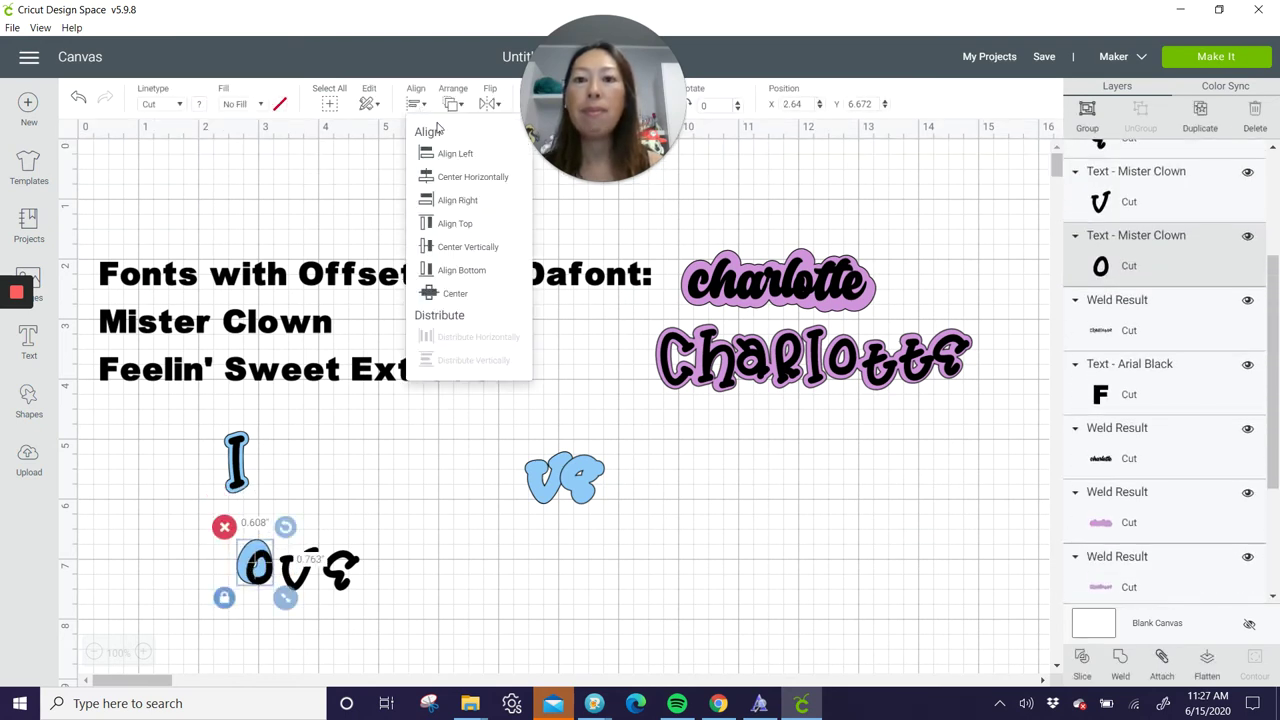
click(454, 298)
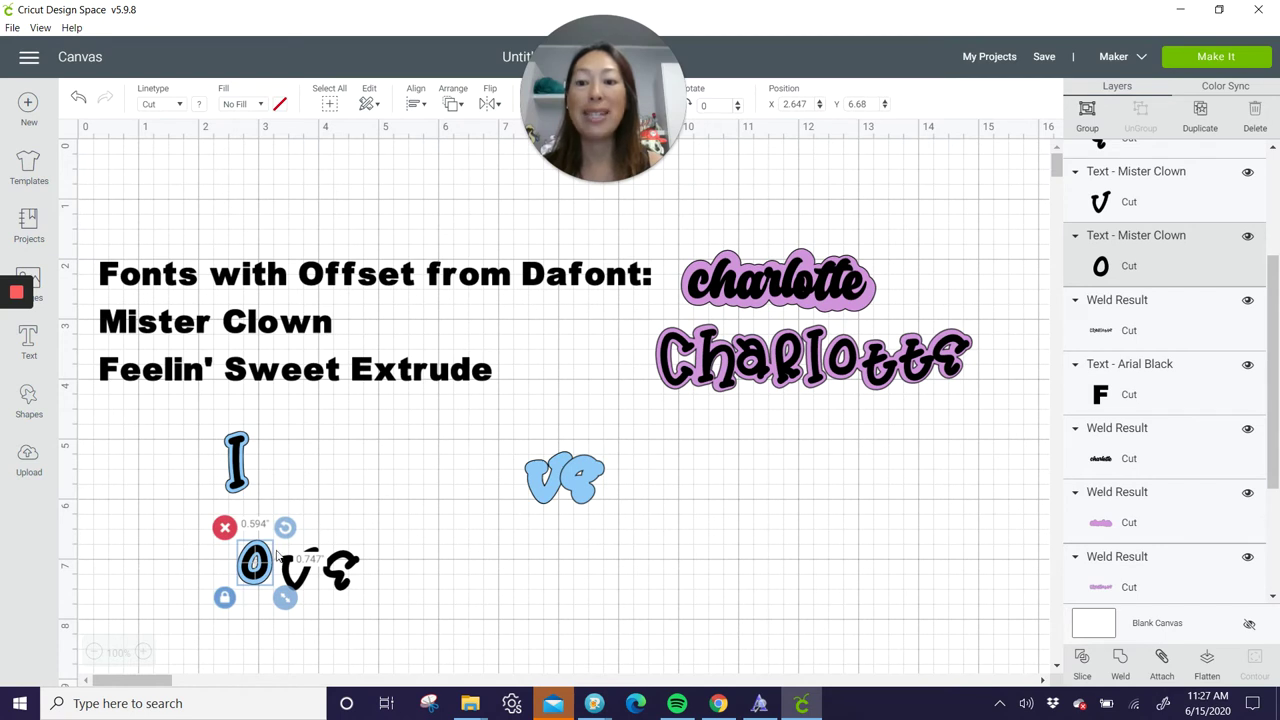
click(1087, 112)
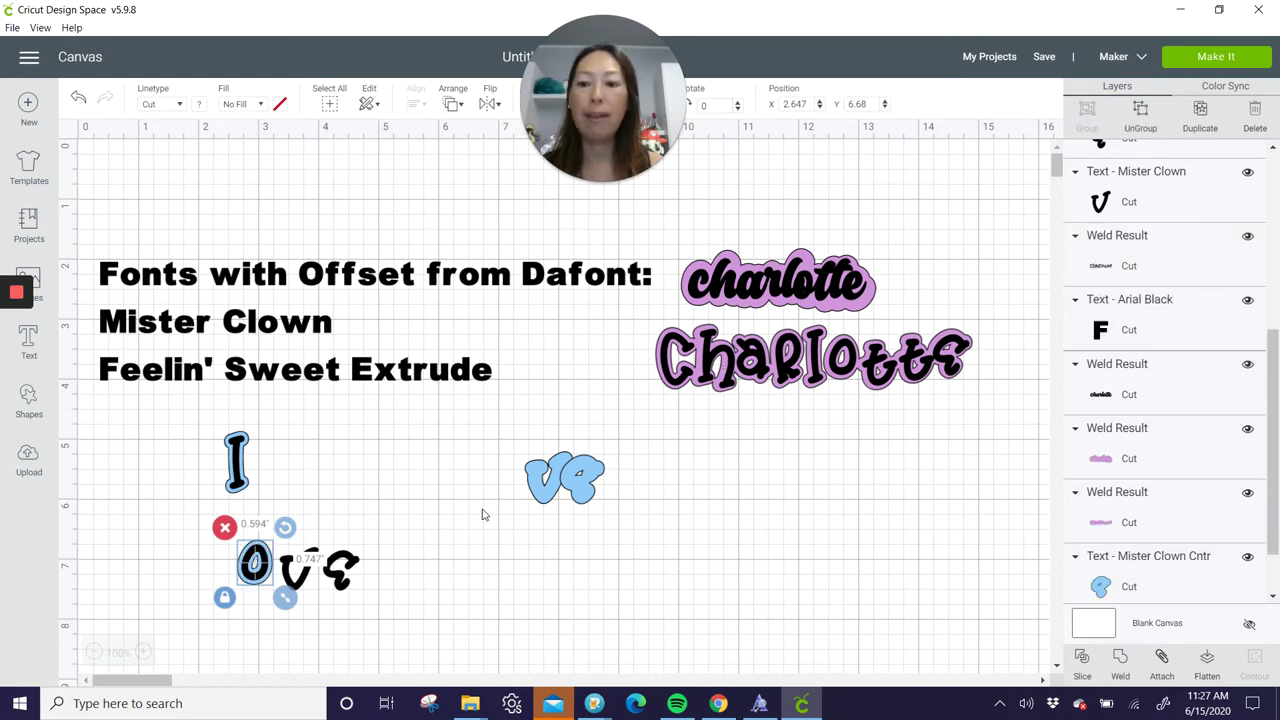
drag(270, 565, 288, 468)
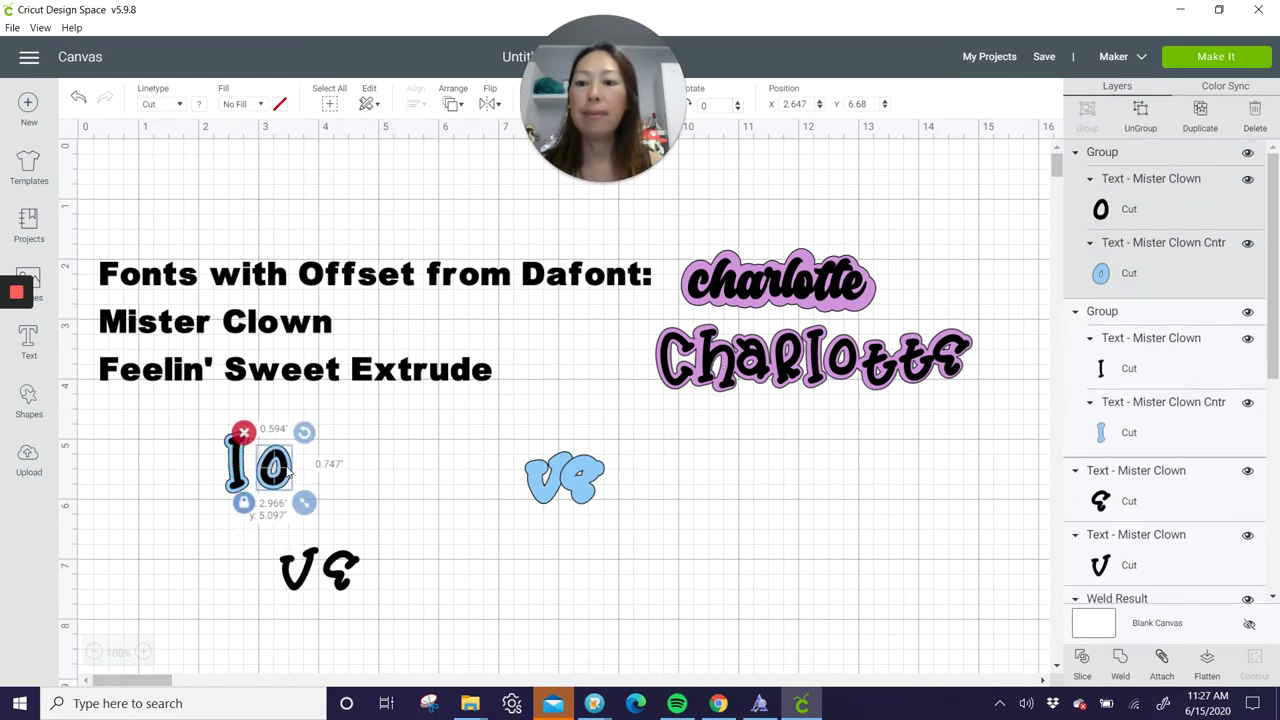
Step: Center the black v on its blue offset, move it beside 'lo', and group them
drag(521, 496, 306, 576)
click(251, 574)
click(416, 103)
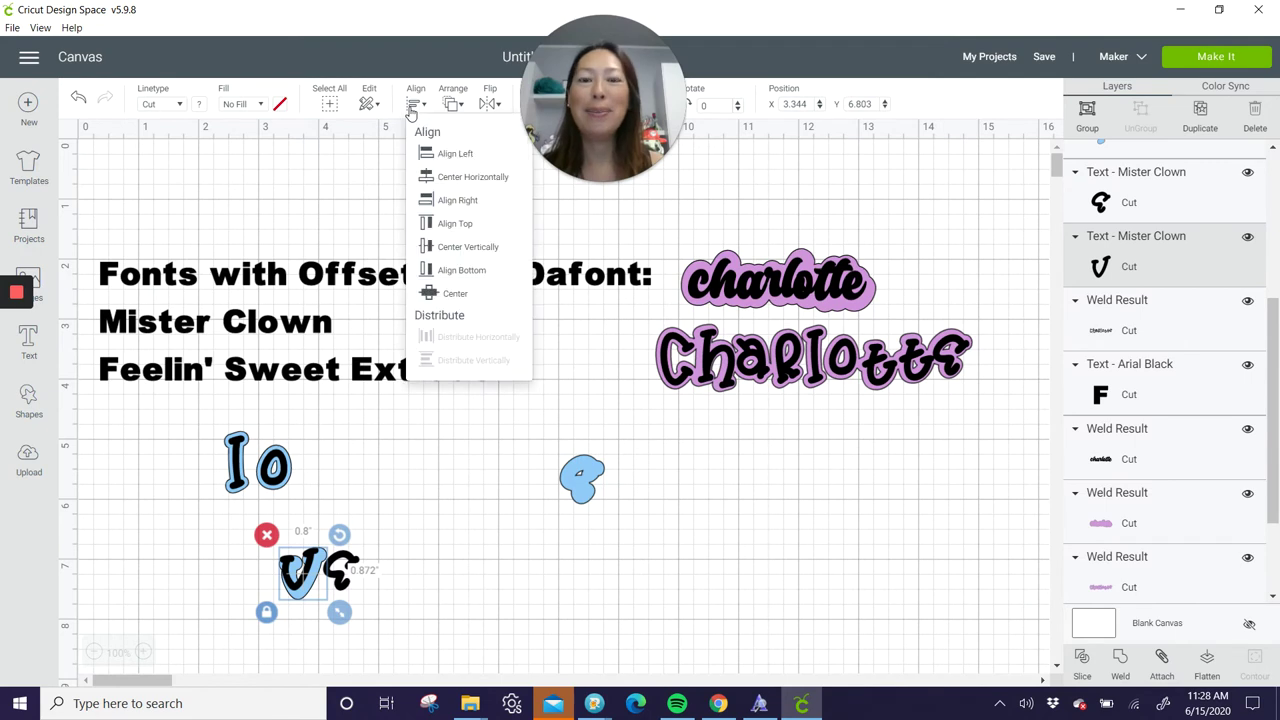
click(457, 290)
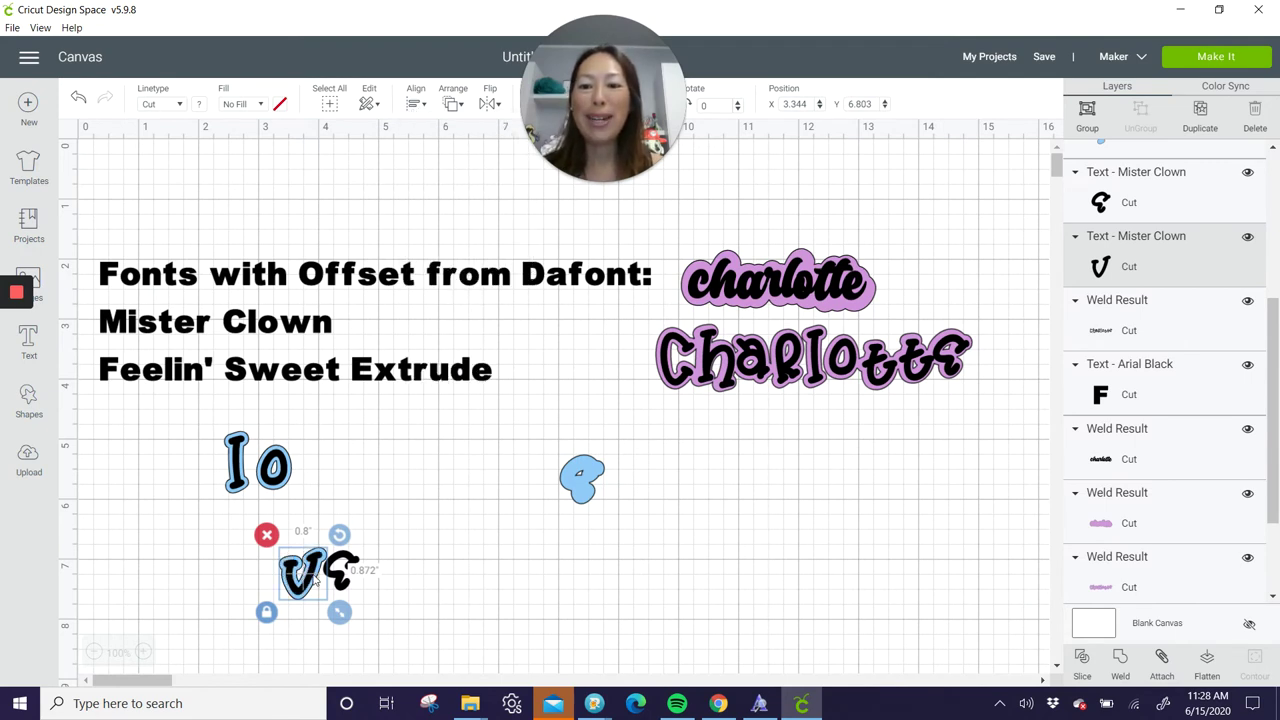
drag(315, 580, 335, 465)
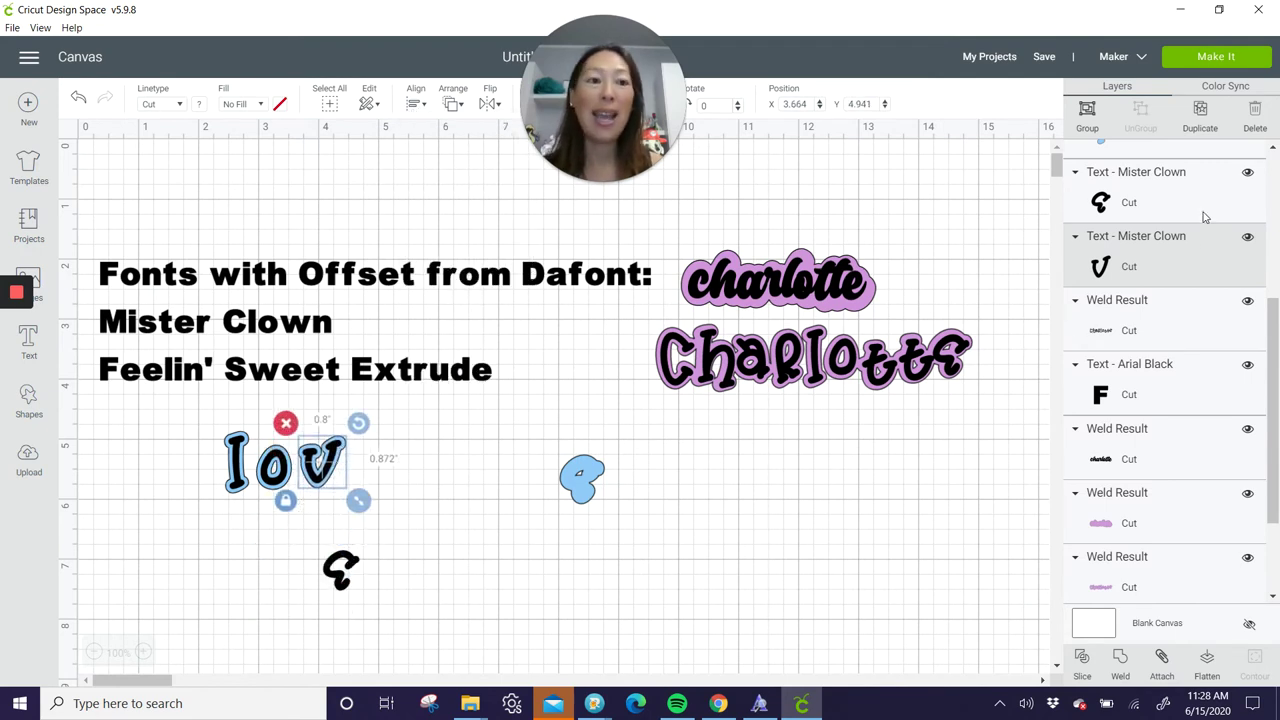
click(1087, 113)
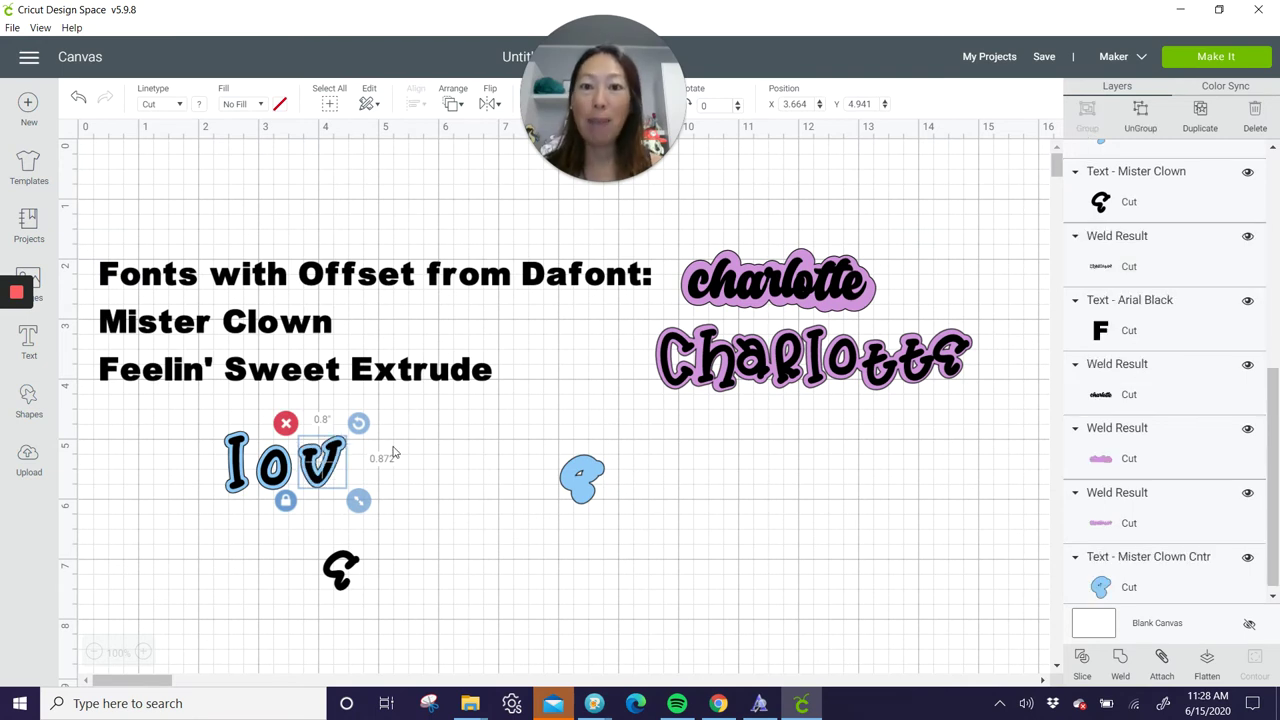
Step: Center the black e on its blue offset and place it after 'lov'
drag(340, 590, 584, 502)
click(527, 477)
drag(524, 464, 655, 515)
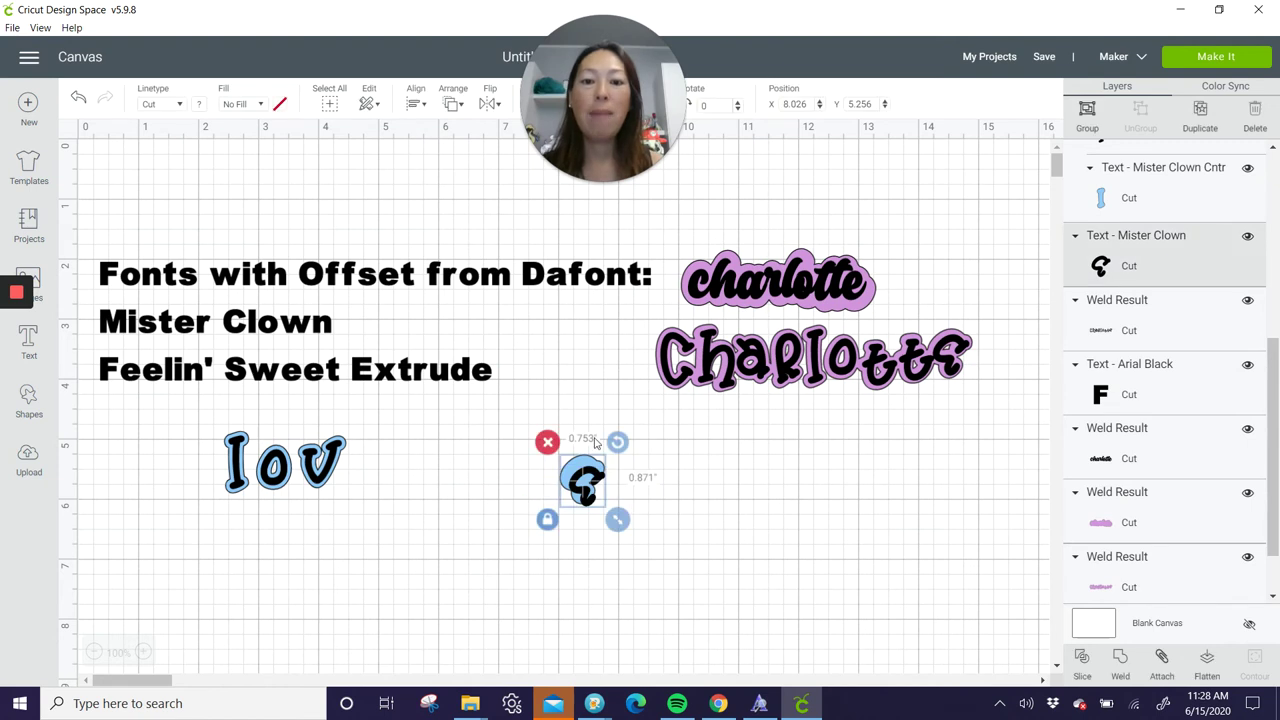
click(454, 106)
click(417, 104)
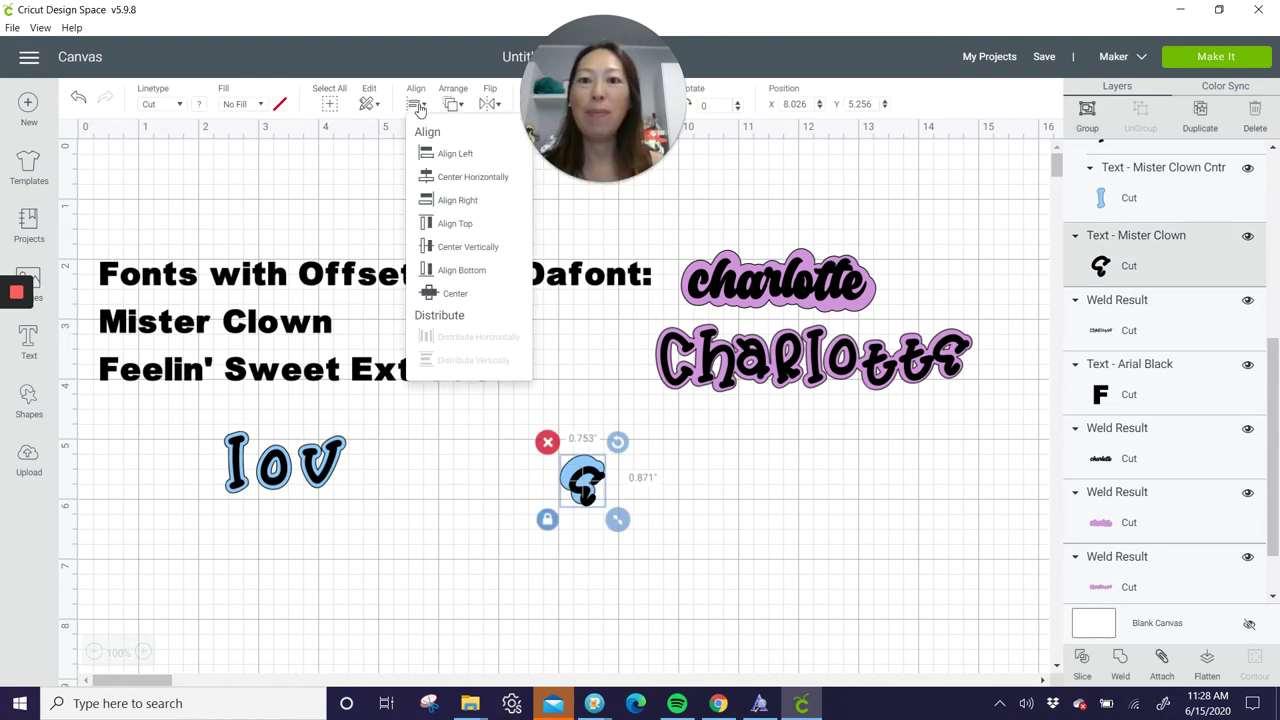
click(422, 304)
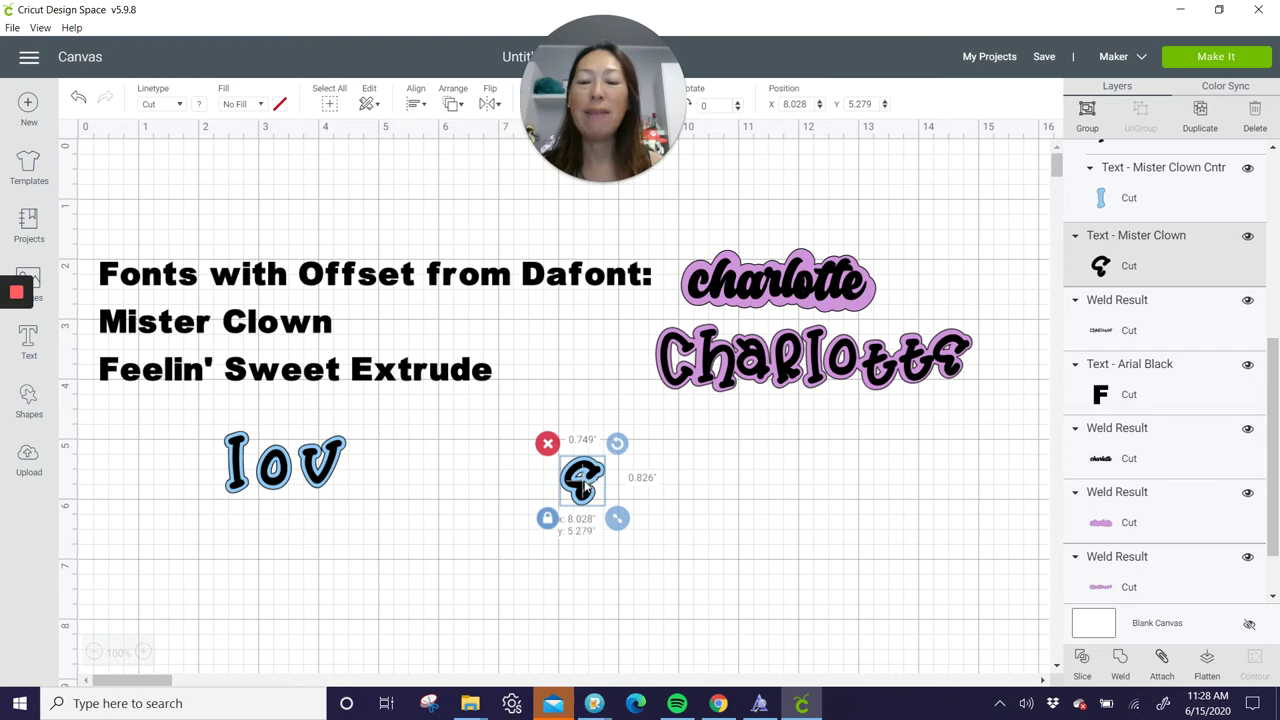
drag(598, 484, 406, 477)
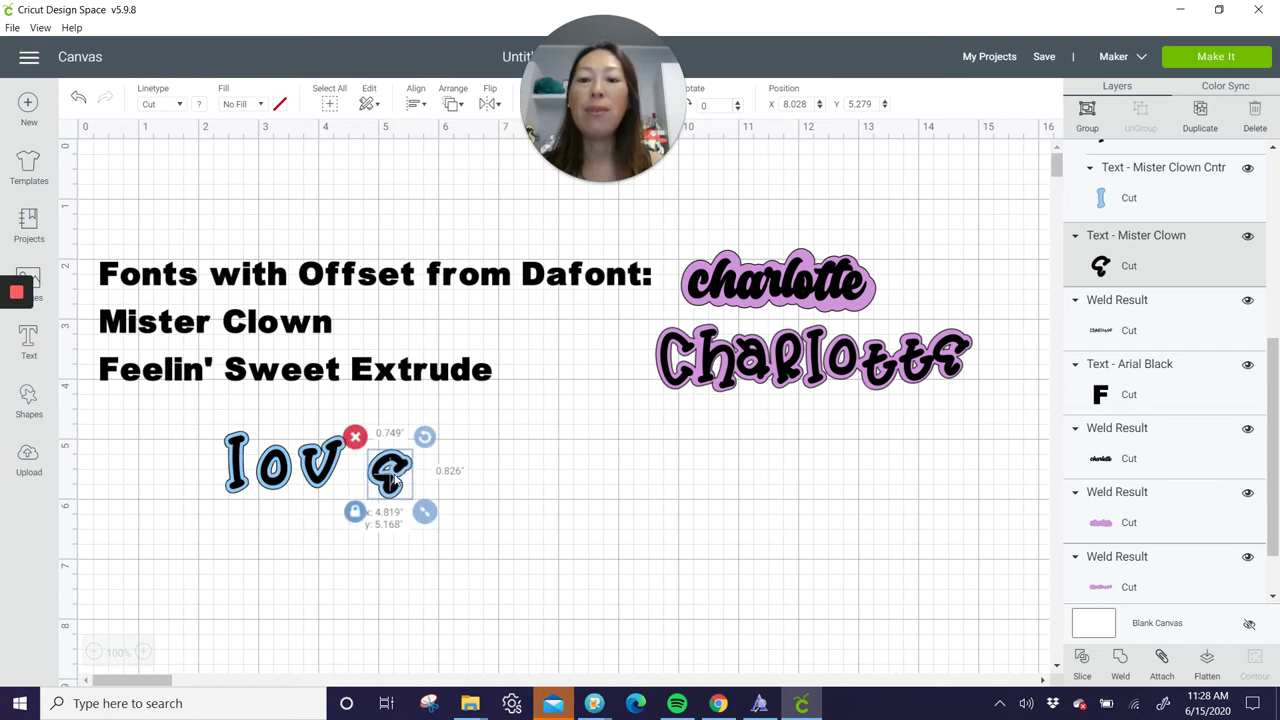
Step: Group the e with its offset, raise the o slightly, and lift the e toward the v
click(1087, 112)
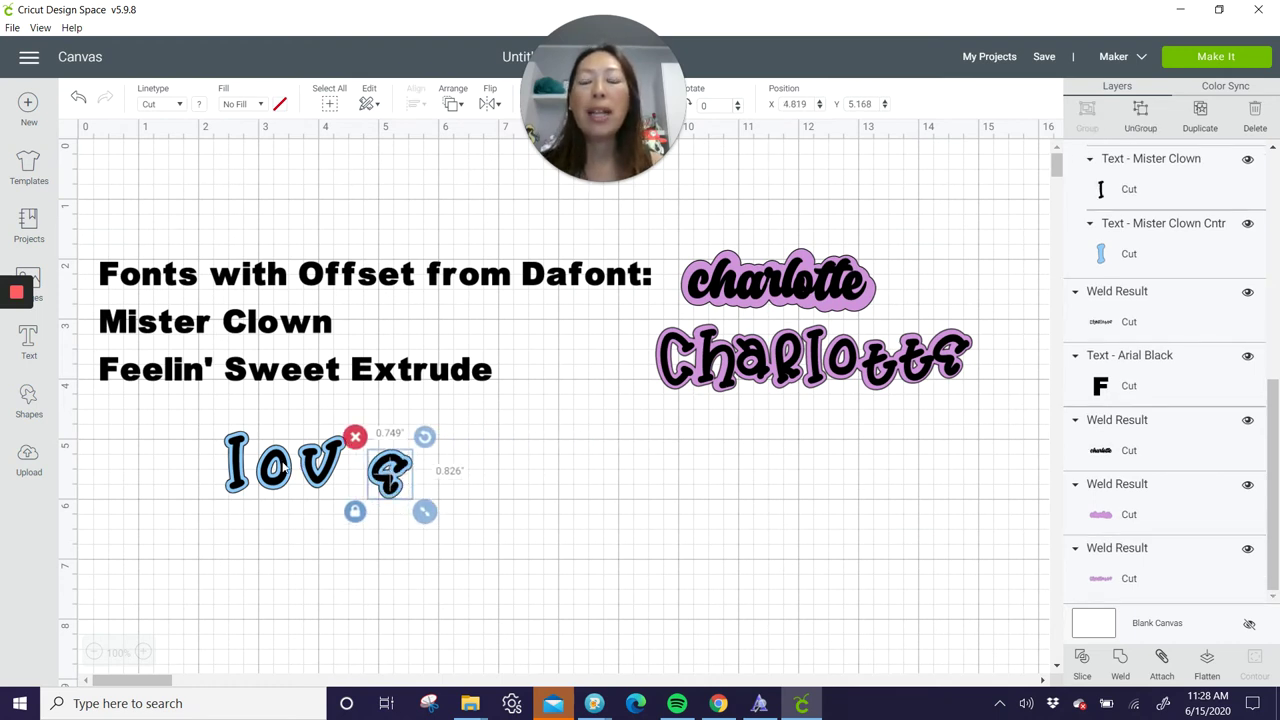
click(285, 477)
drag(285, 477, 286, 457)
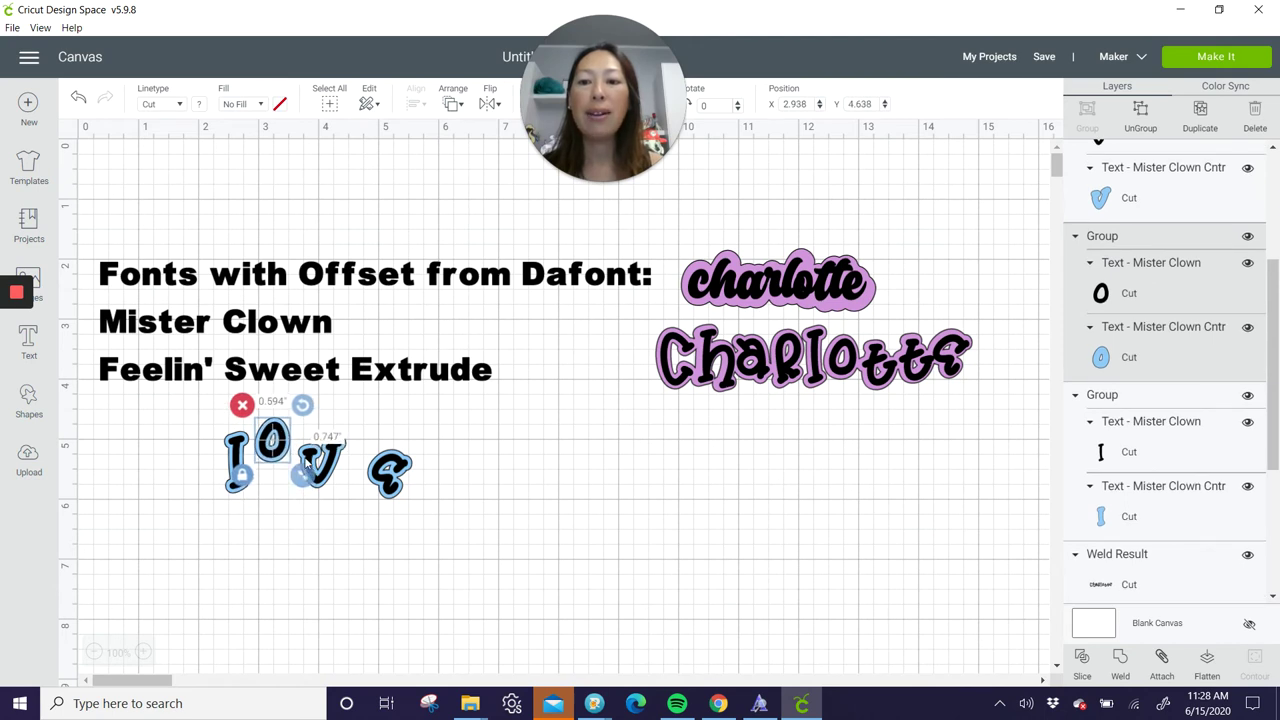
click(337, 560)
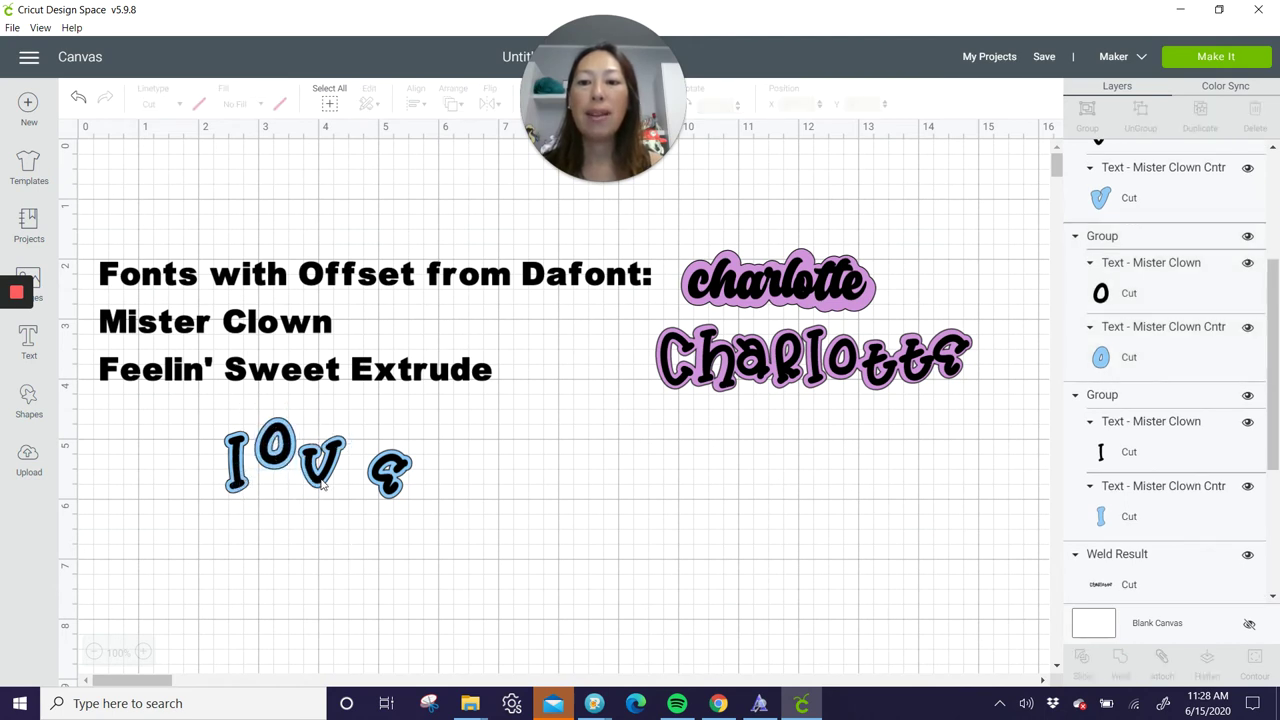
click(322, 485)
drag(388, 479, 359, 432)
Step: Nudge the l toward the o and reposition the v between the o and e
click(290, 452)
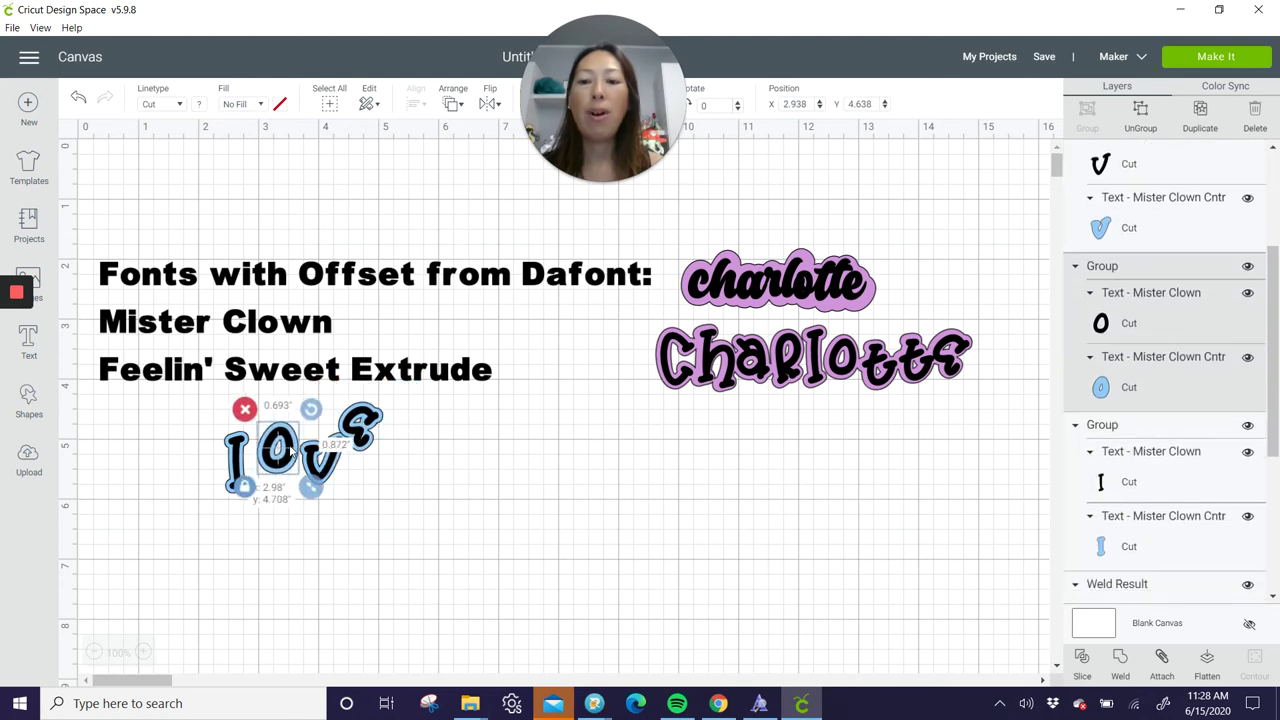
drag(240, 462, 259, 459)
click(383, 497)
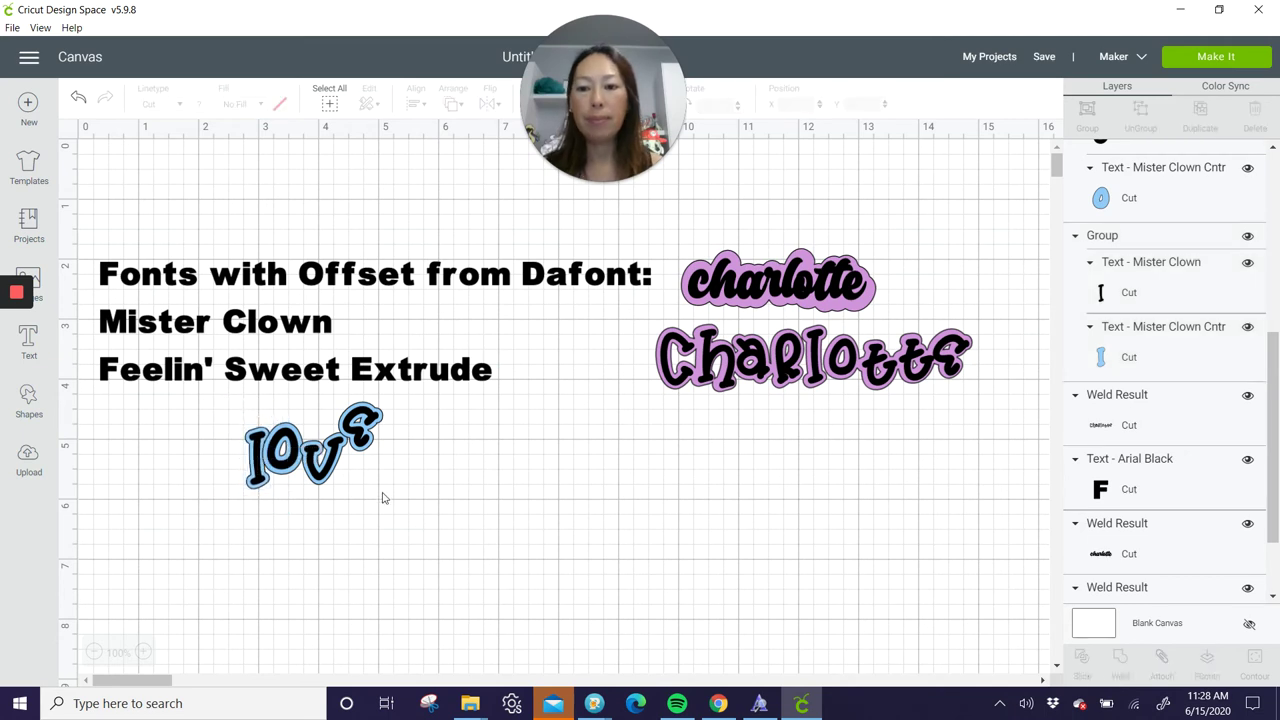
click(330, 458)
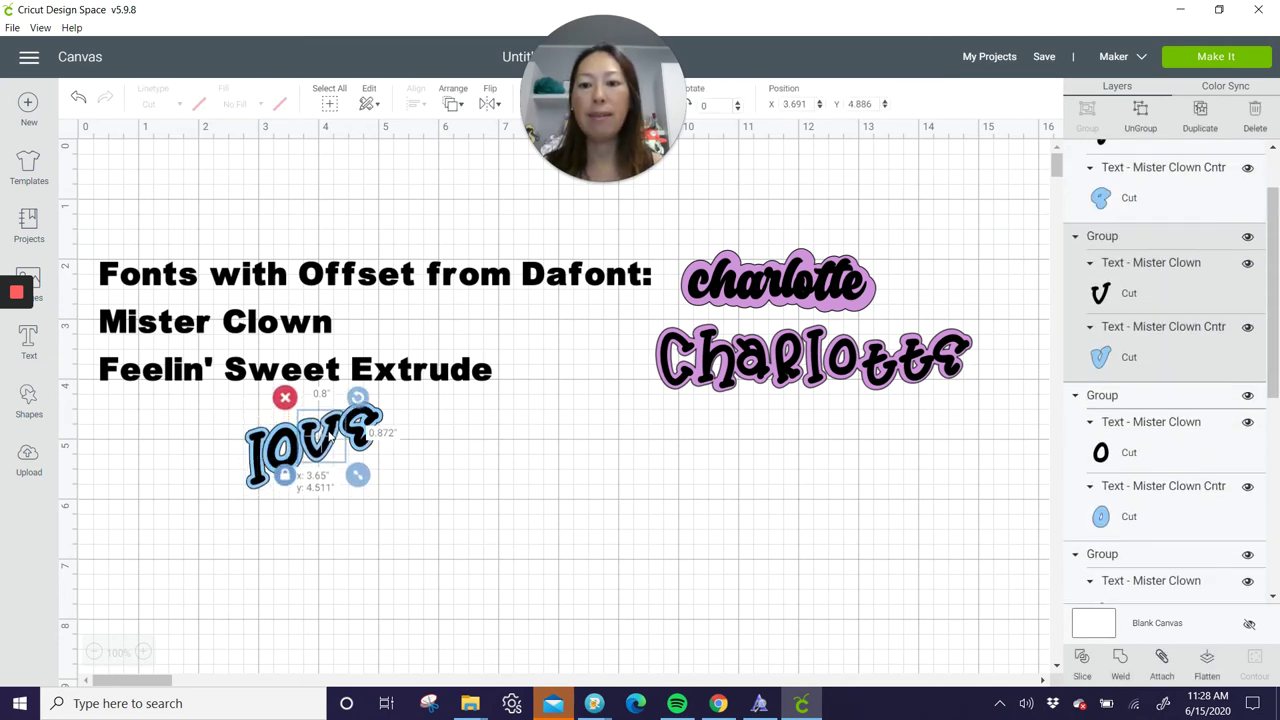
drag(331, 438, 331, 440)
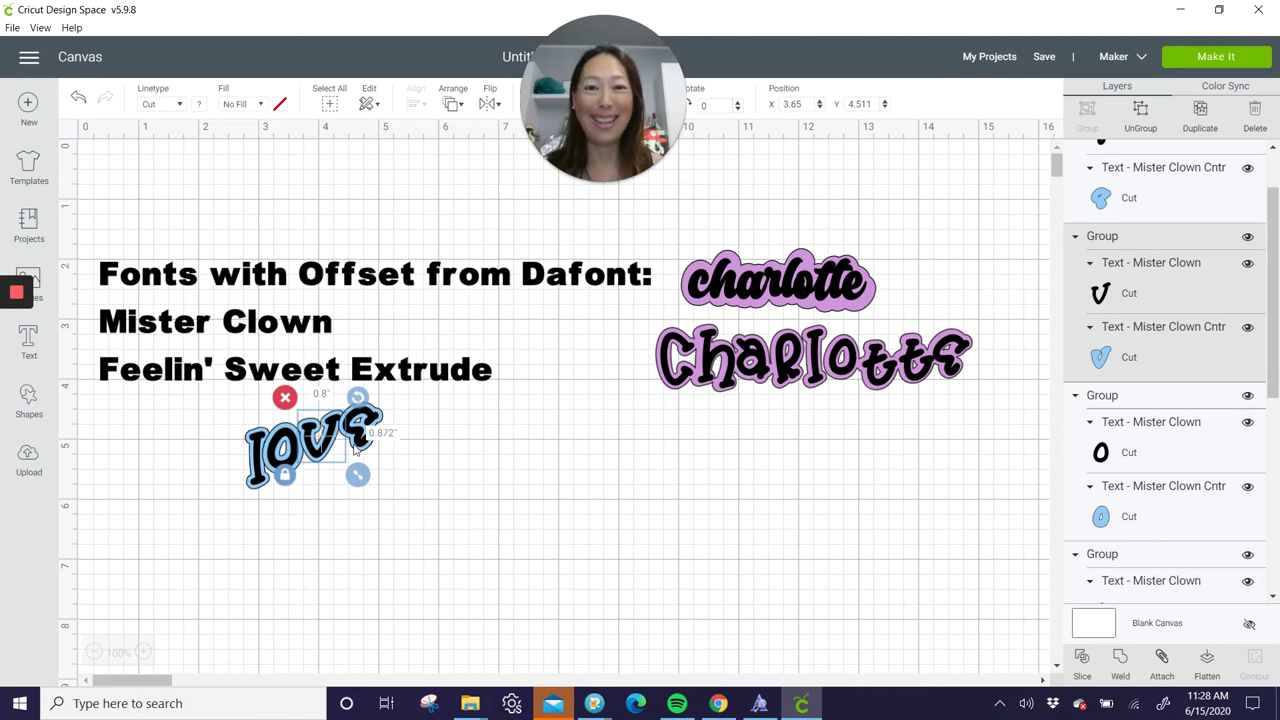
Step: Weld the four light-blue offset layers into one shape and move it aside
click(770, 484)
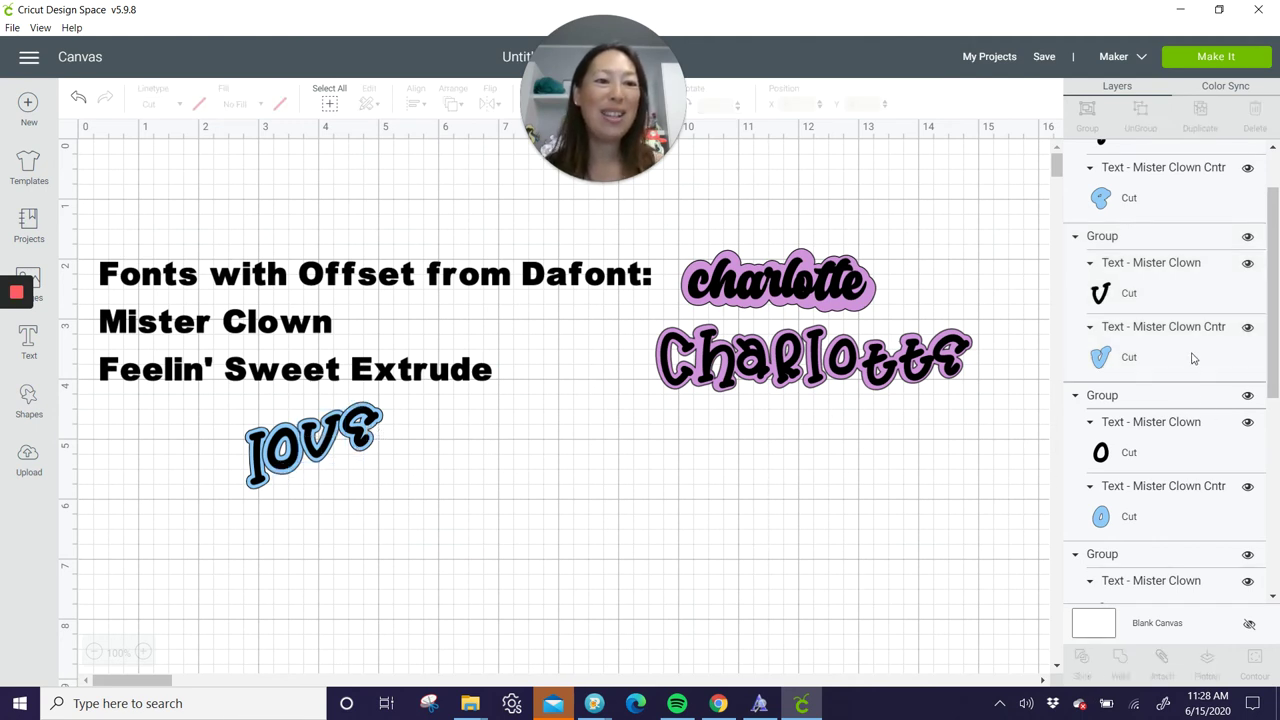
scroll(1205, 232, up, 2)
click(1162, 282)
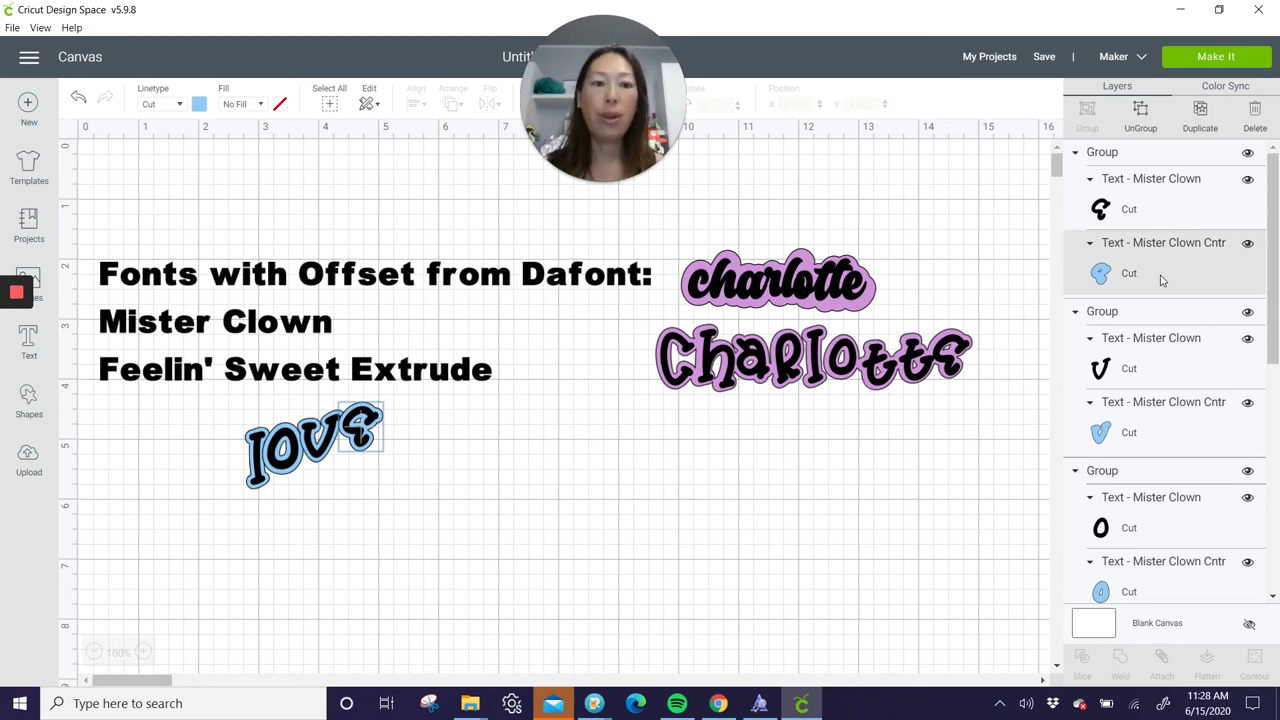
shift+click(1155, 432)
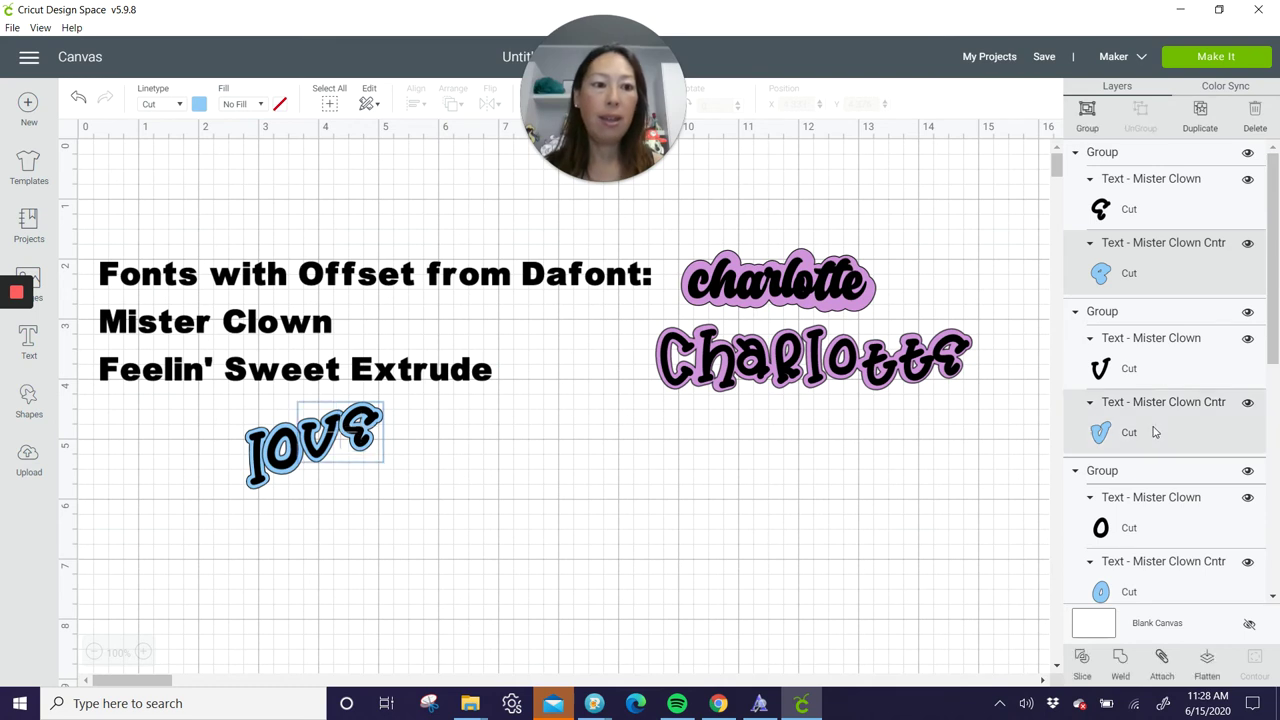
shift+click(1152, 590)
scroll(1153, 520, down, 4)
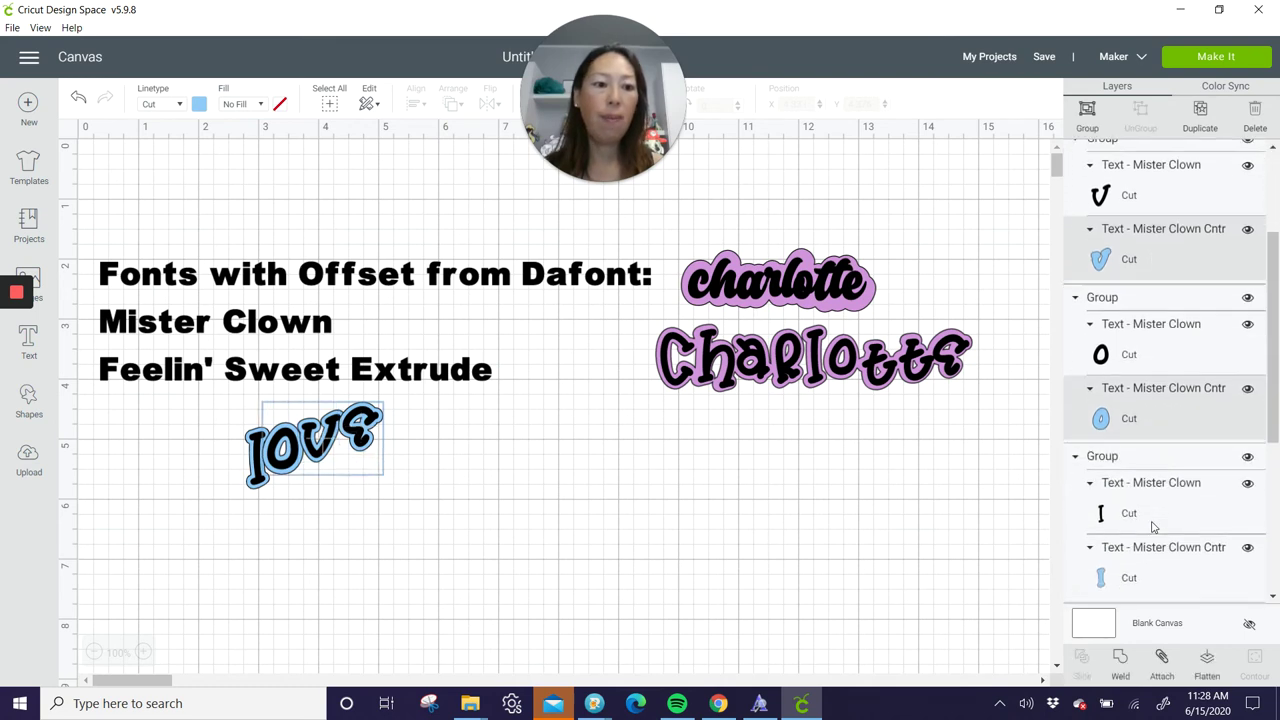
shift+click(1152, 515)
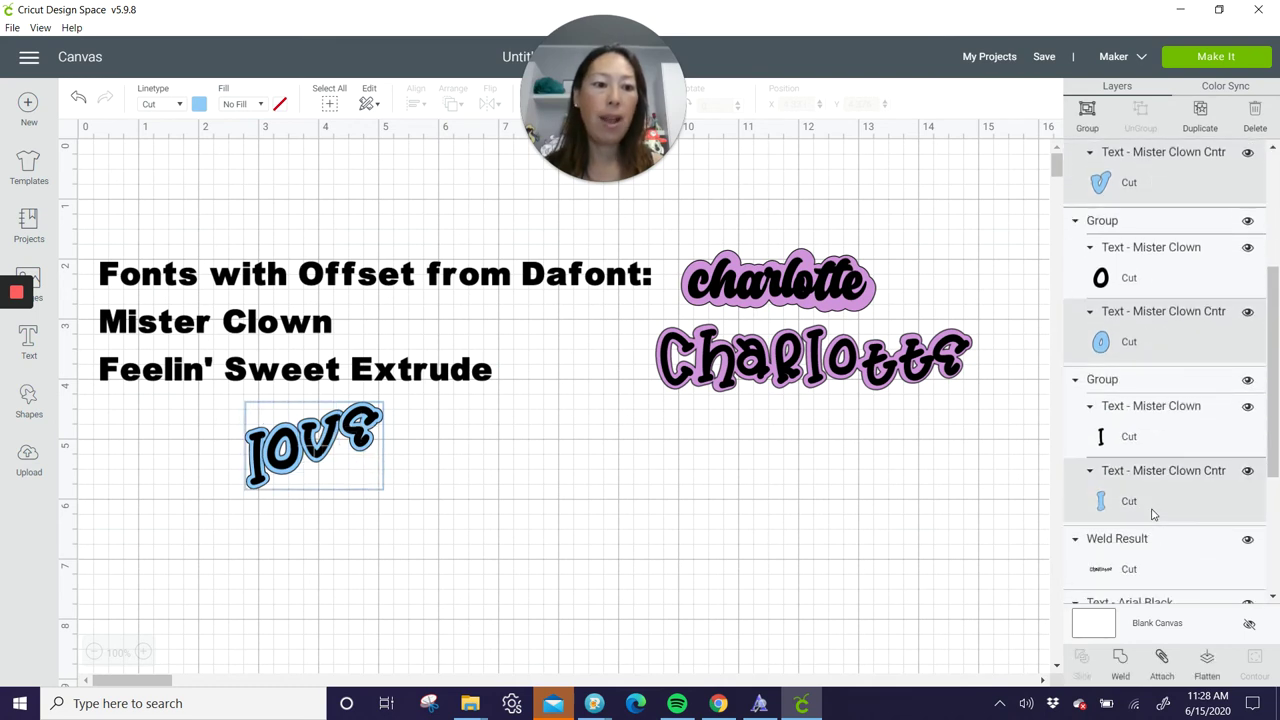
click(1120, 668)
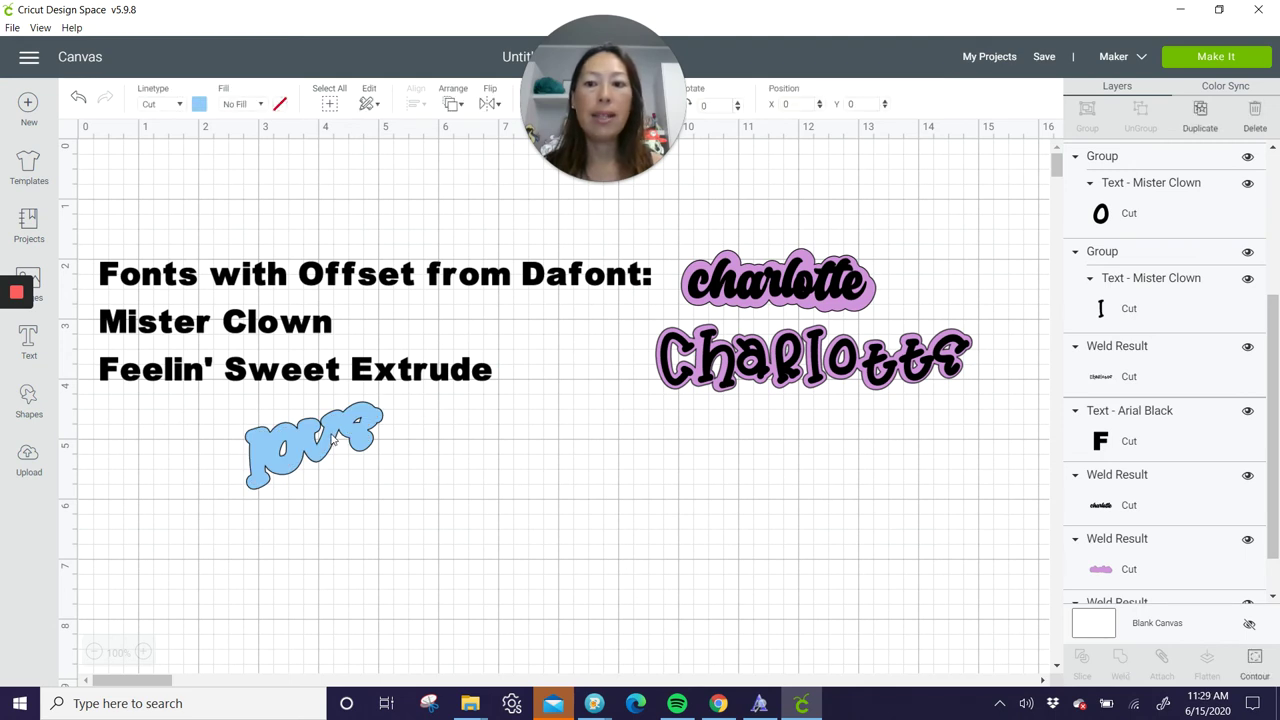
drag(335, 461, 515, 571)
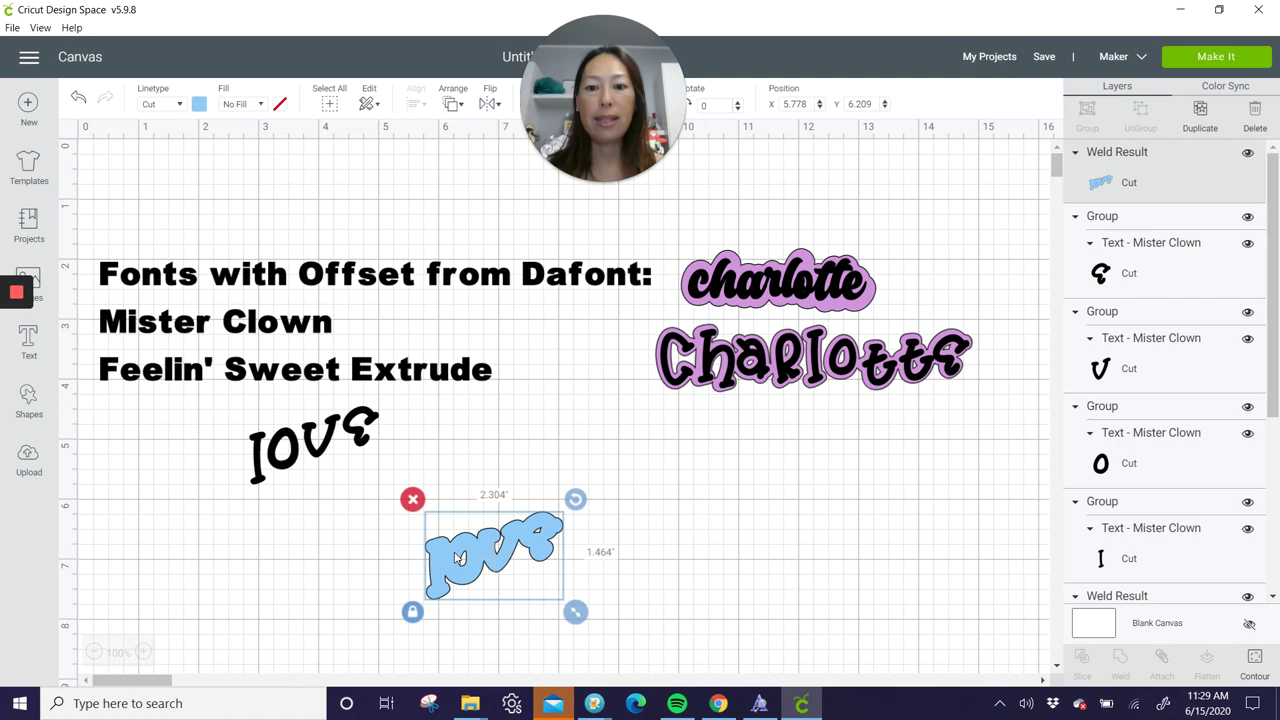
Step: Bring the black 'love' letters to front and place them on the welded offset
click(284, 470)
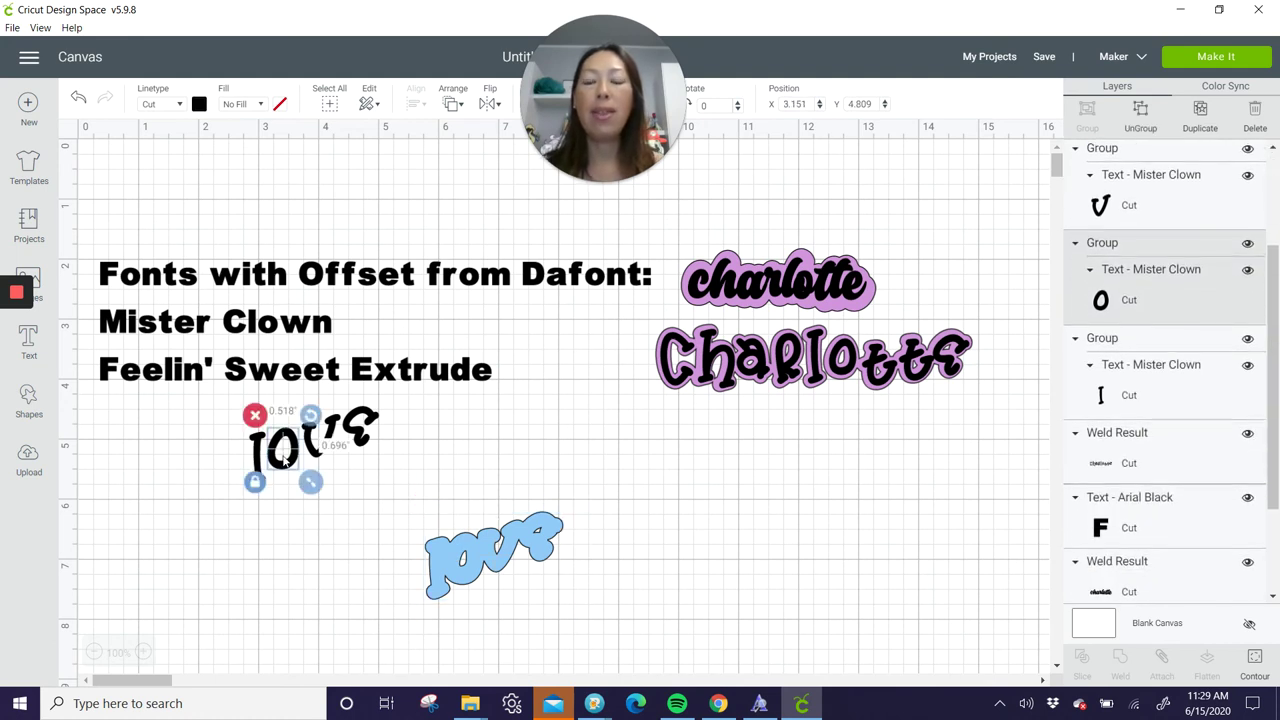
click(218, 468)
drag(218, 468, 522, 450)
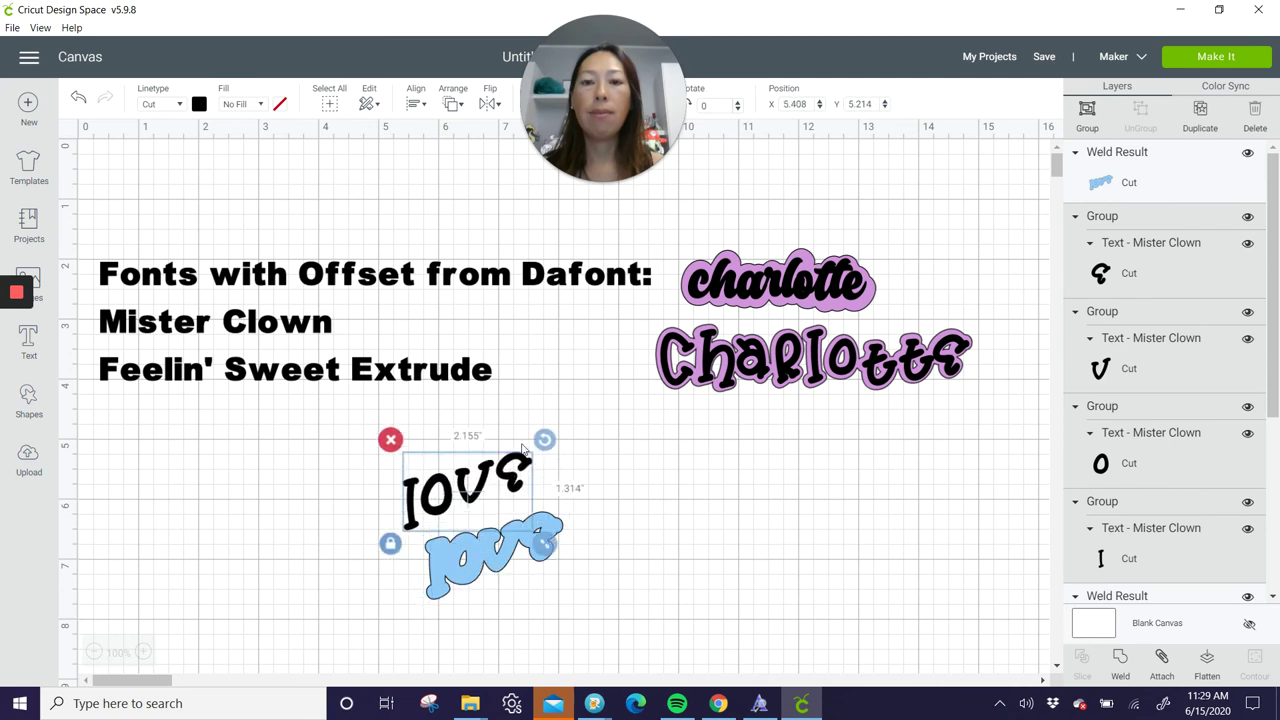
click(463, 107)
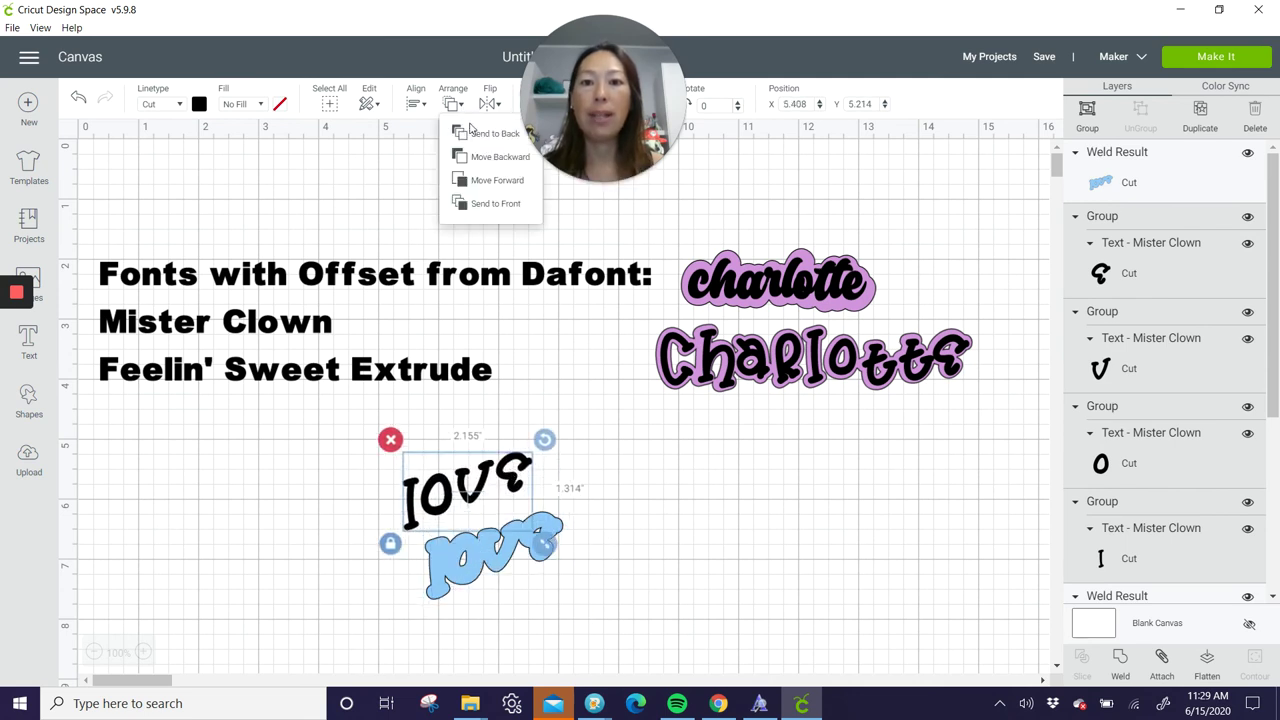
click(468, 210)
drag(475, 483, 490, 553)
click(666, 564)
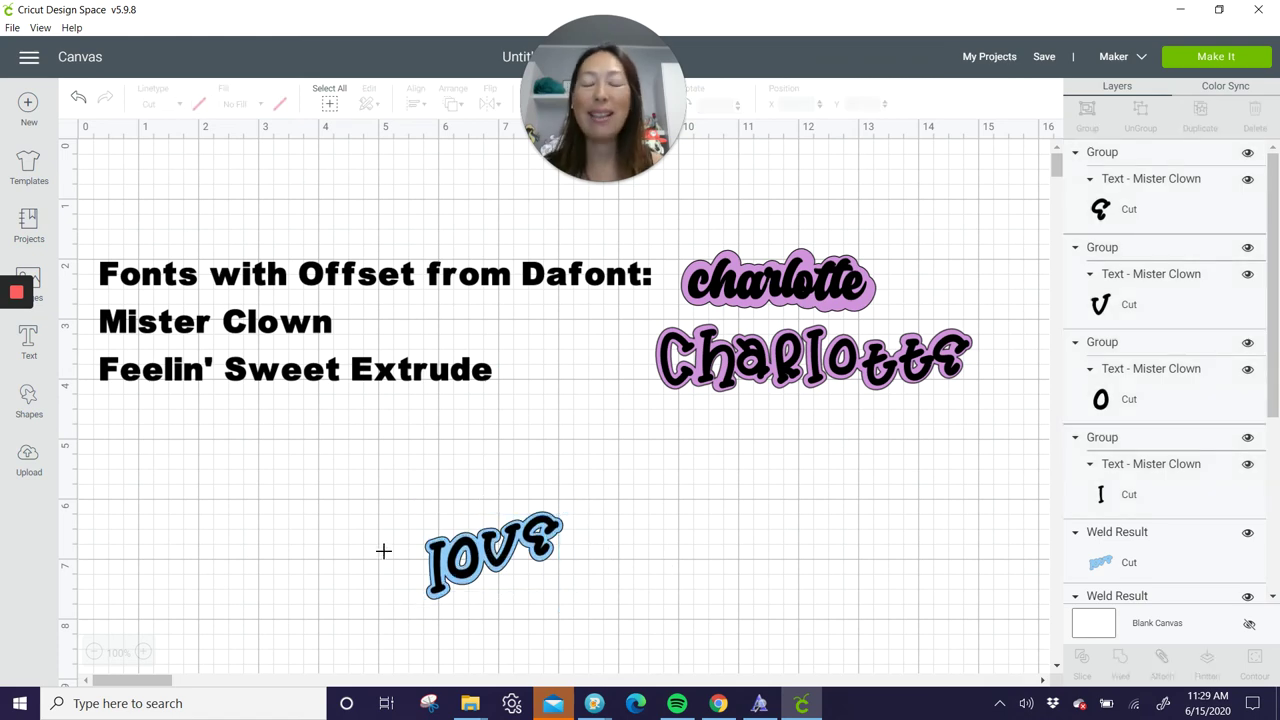
drag(383, 550, 655, 577)
Step: Enlarge the love design to about 4.8 inches wide, rotate it 15.53 degrees, and reposition it
drag(575, 609, 805, 688)
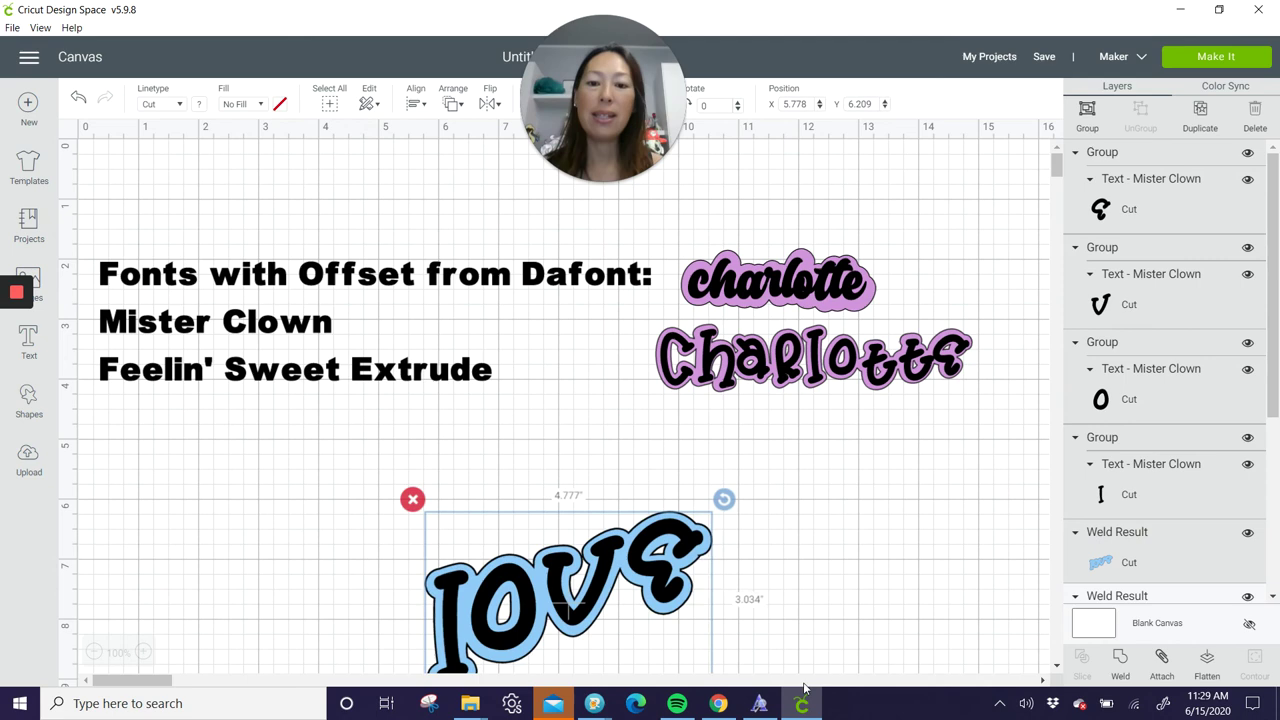
drag(535, 590, 465, 466)
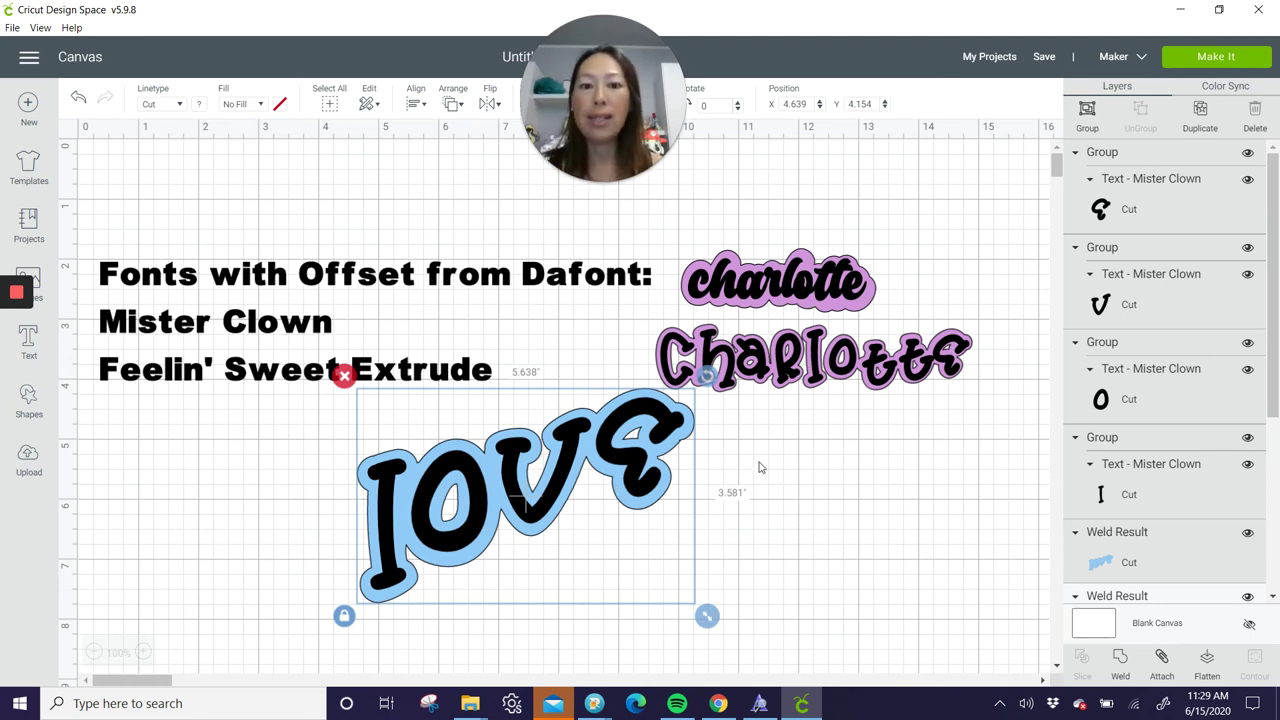
drag(707, 375, 737, 432)
drag(602, 463, 612, 506)
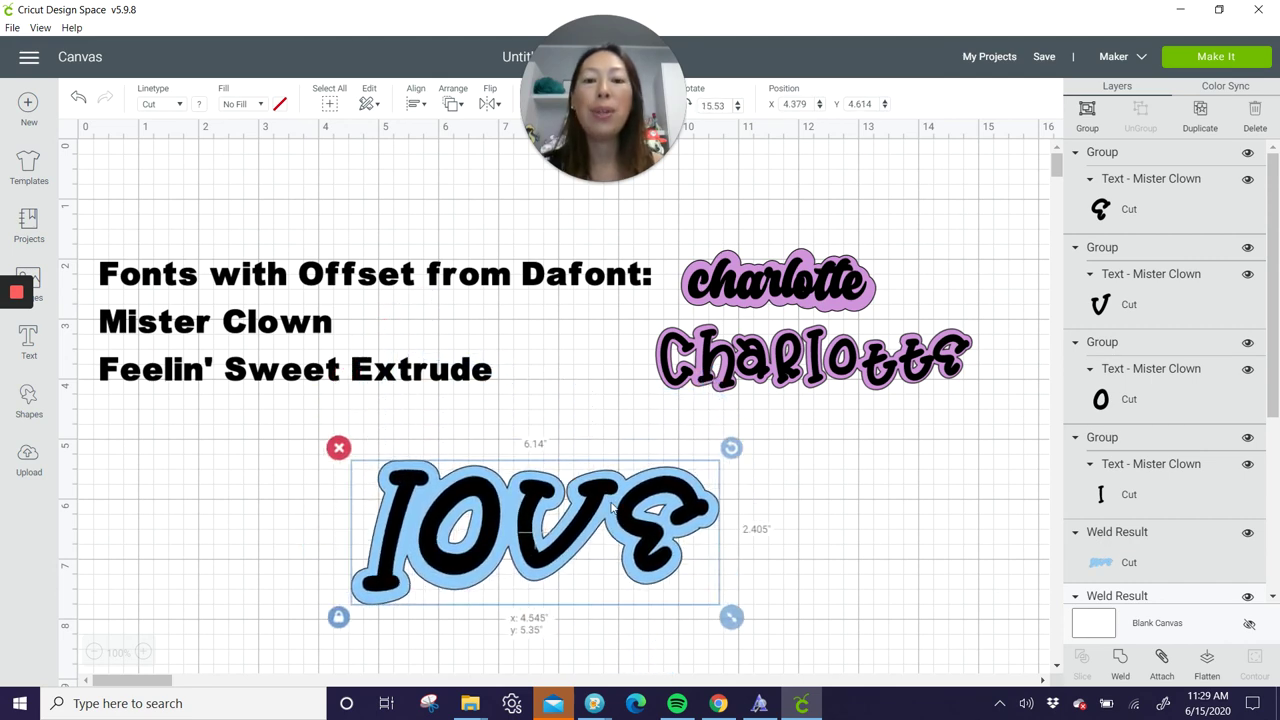